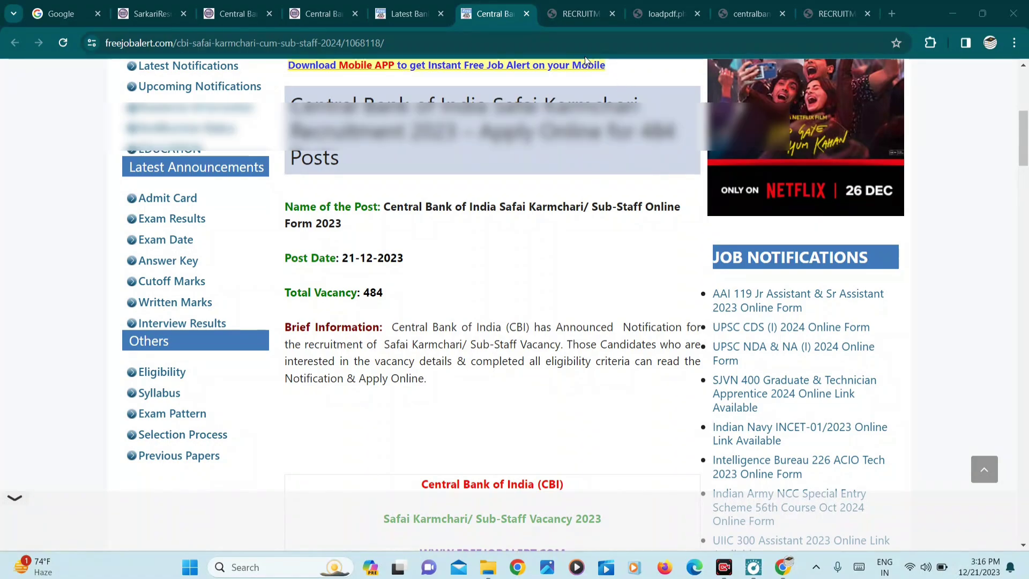
# Open the guidelines for scanning the photograph and signature from the recruitment form's Photo & Signature page.
pyautogui.click(580, 14)
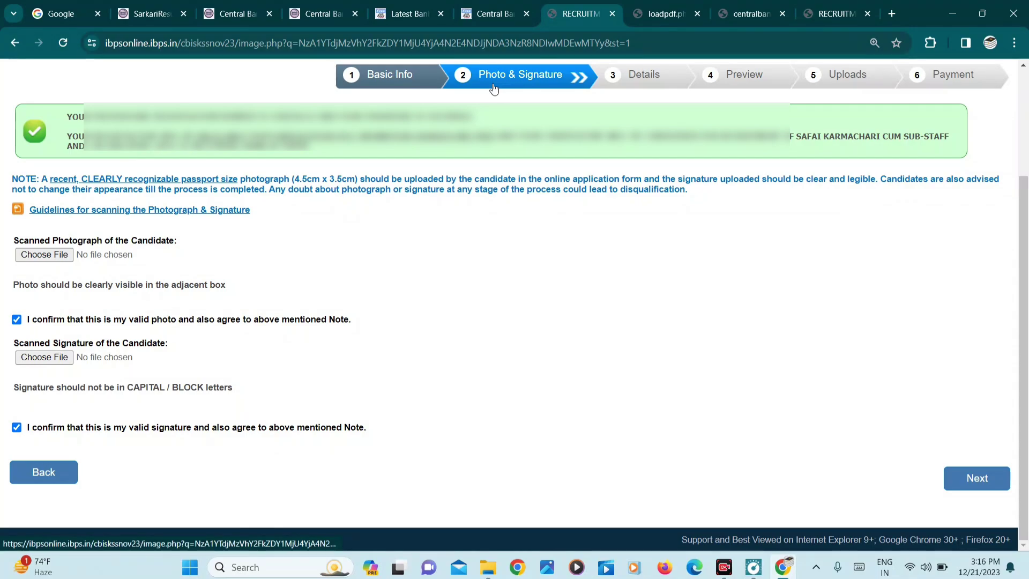
pyautogui.click(75, 211)
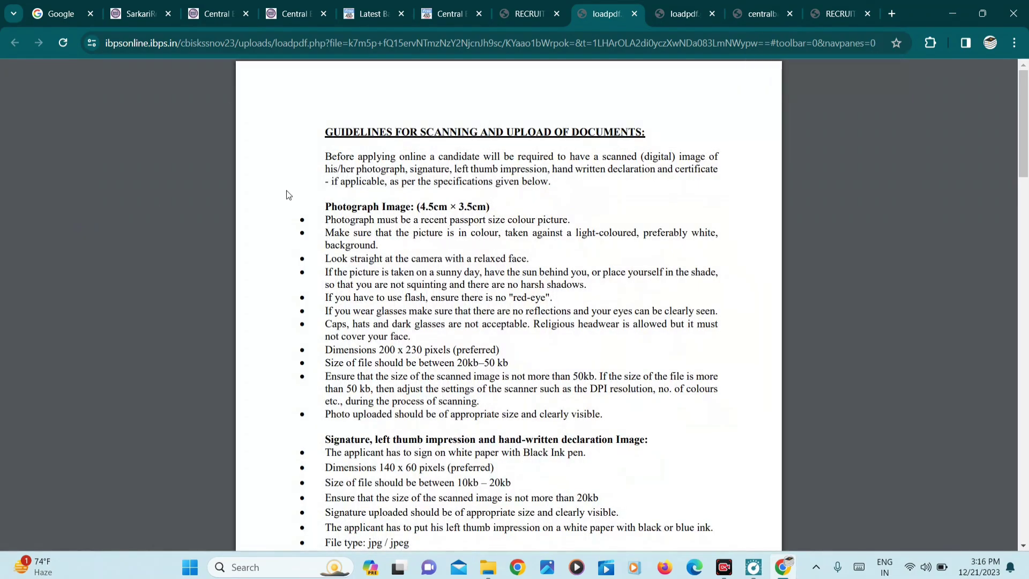
pyautogui.hotkey('ctrl', '+')
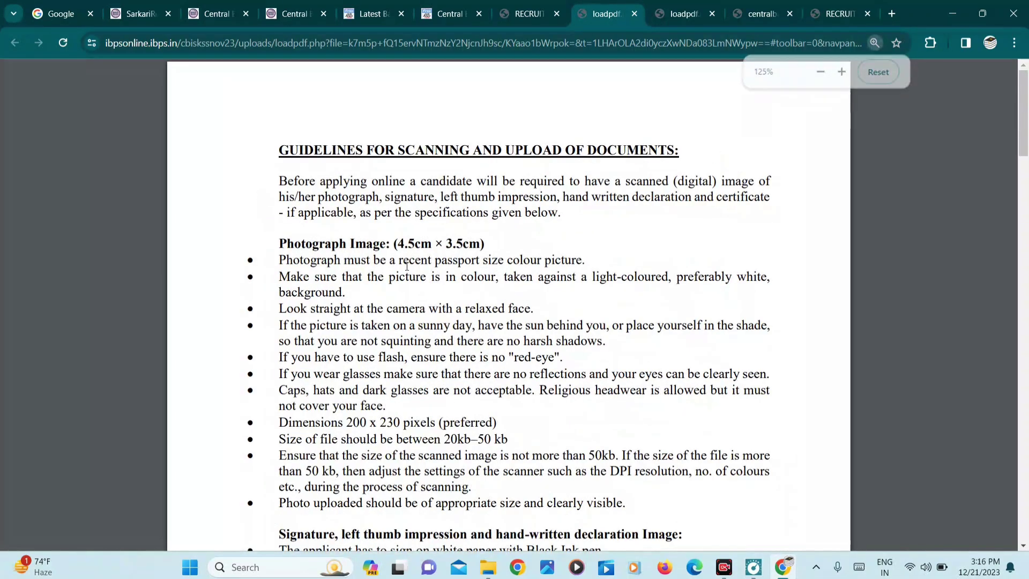
# Examine the photograph requirements in the guidelines, highlighting the background colour and pixel dimensions and checking the file size.
pyautogui.moveTo(739, 281); pyautogui.dragTo(788, 289)
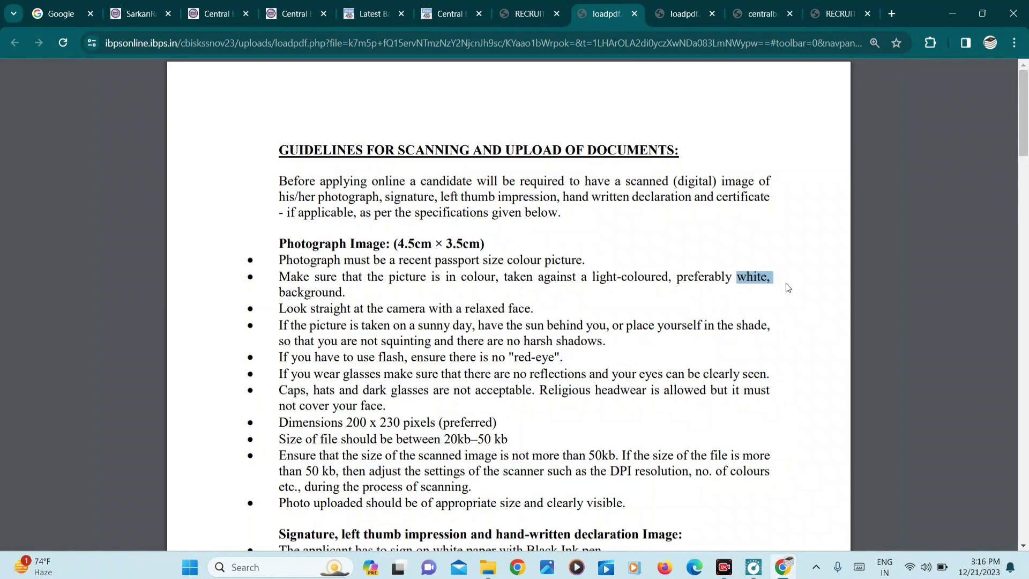
pyautogui.scroll(-2, 438, 304)
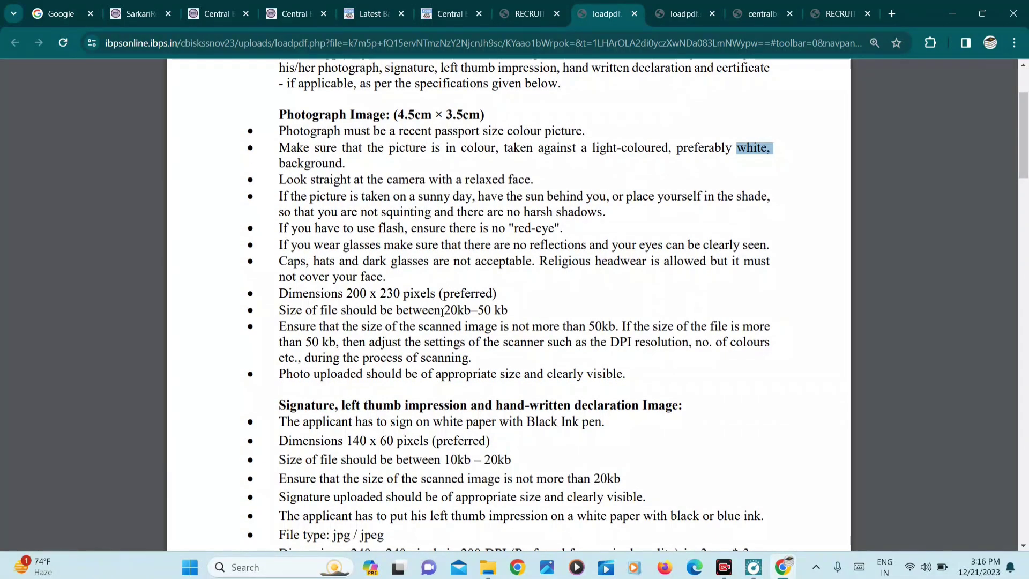
pyautogui.moveTo(440, 311); pyautogui.dragTo(501, 313)
pyautogui.moveTo(339, 293); pyautogui.dragTo(437, 291)
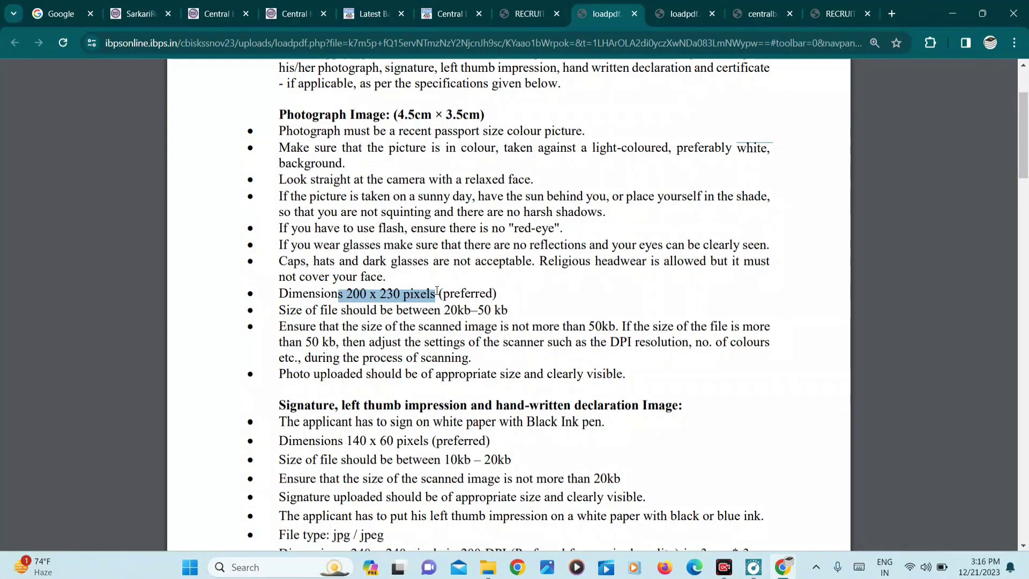
pyautogui.scroll(-2, 342, 165)
pyautogui.scroll(-2, 430, 165)
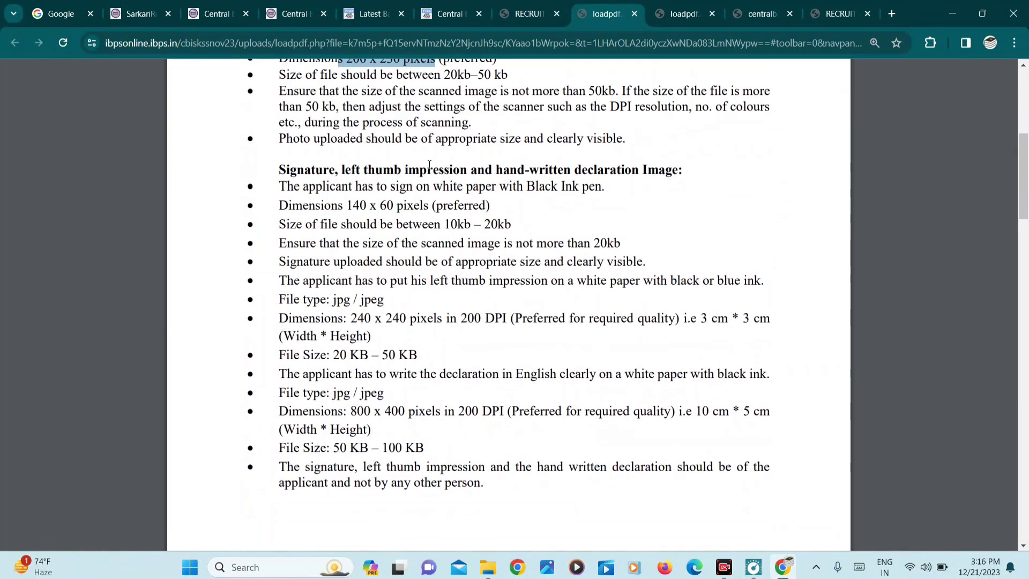
pyautogui.scroll(2, 488, 173)
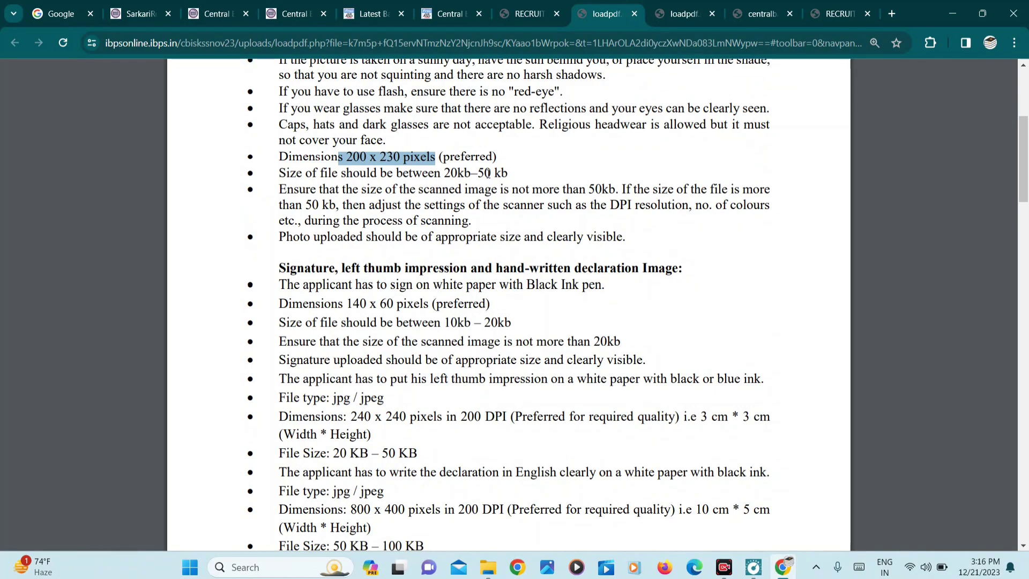
# Examine the dimension and file-size requirements for the signature, left thumb impression and hand-written declaration, highlighting the key details.
pyautogui.scroll(-1, 488, 172)
pyautogui.click(295, 290)
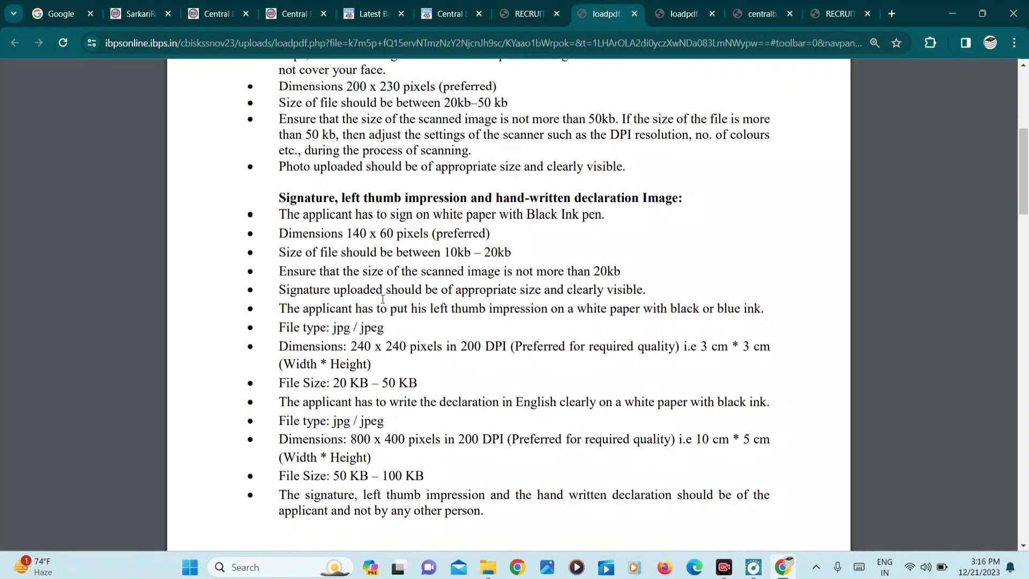
pyautogui.moveTo(348, 234); pyautogui.dragTo(513, 253)
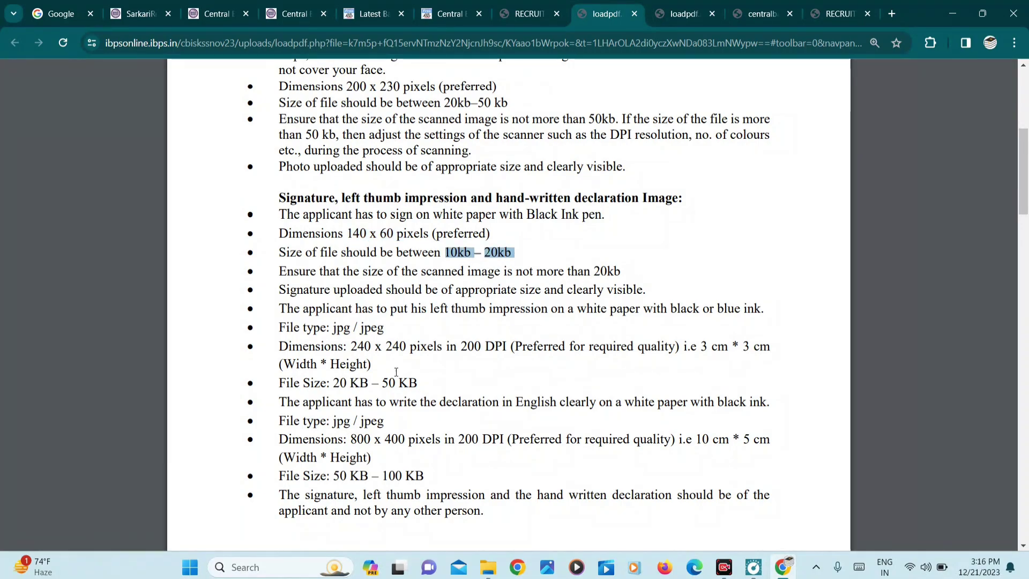
pyautogui.moveTo(422, 306); pyautogui.dragTo(493, 308)
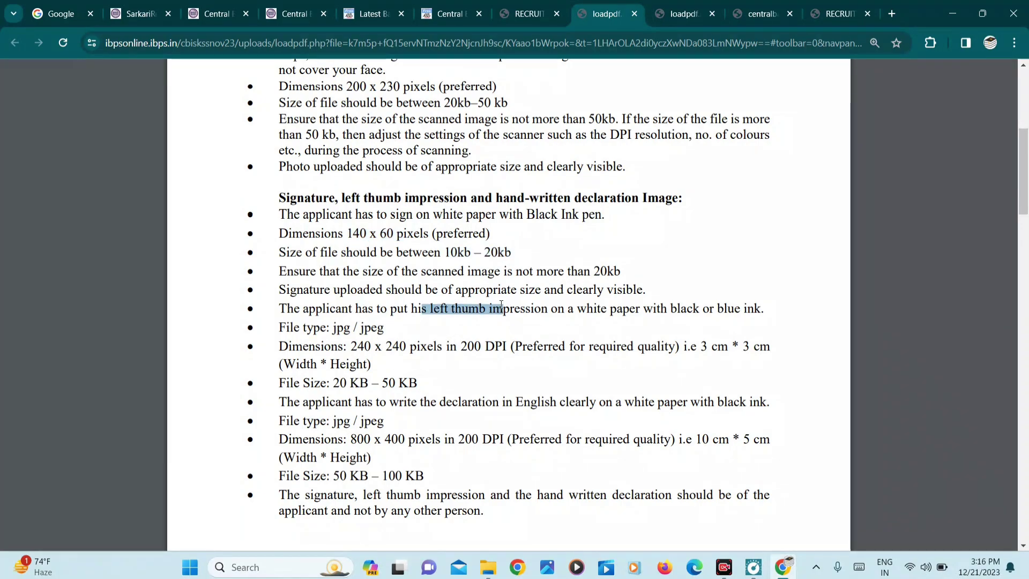
pyautogui.click(354, 346)
pyautogui.moveTo(353, 346); pyautogui.dragTo(453, 345)
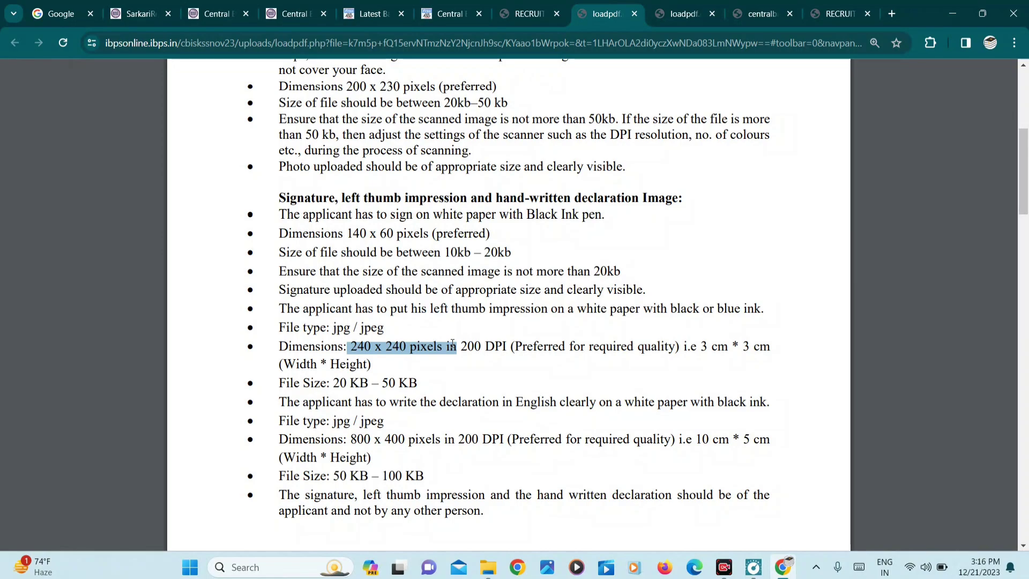
pyautogui.moveTo(333, 383); pyautogui.dragTo(488, 410)
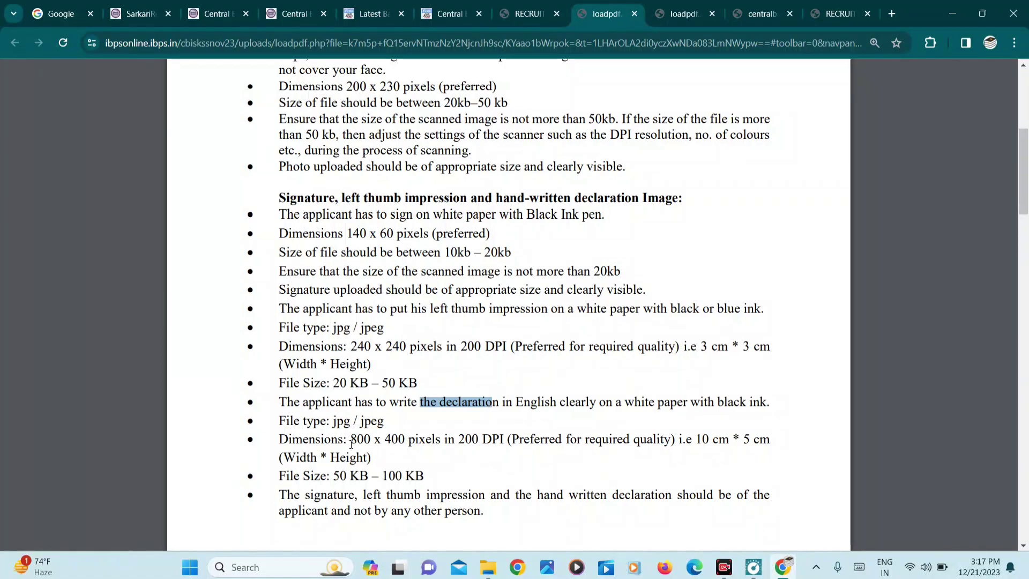
pyautogui.moveTo(351, 443); pyautogui.dragTo(405, 442)
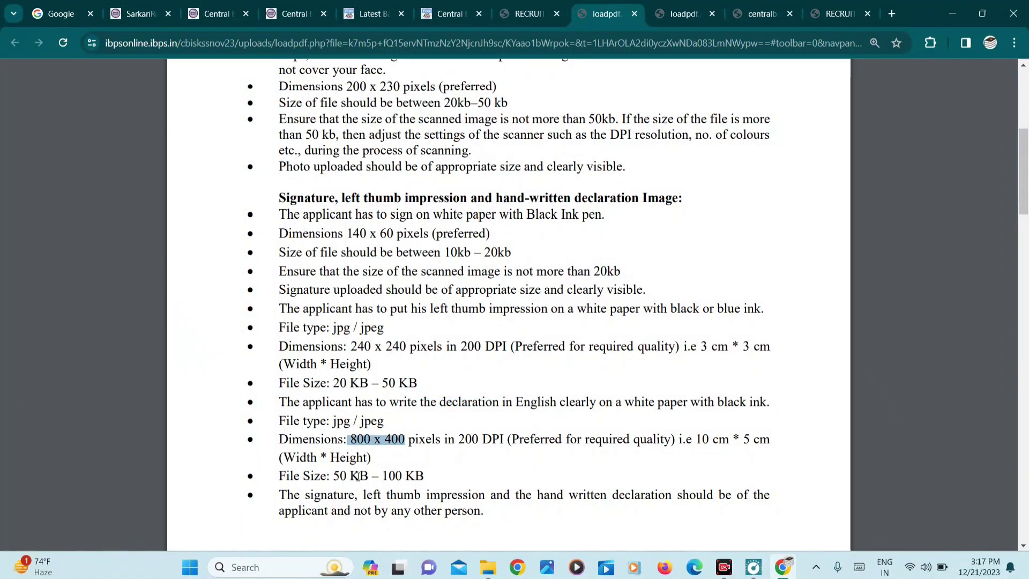
pyautogui.moveTo(330, 477); pyautogui.dragTo(451, 476)
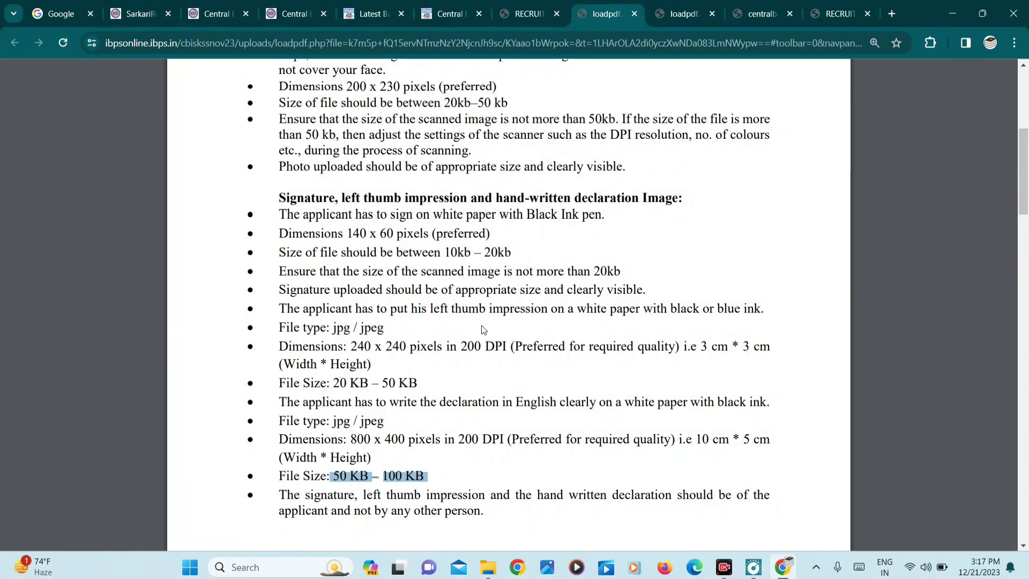
# Switch from the browser to the CENTRAL BANK folder in File Explorer and clear the file selection.
pyautogui.click(961, 21)
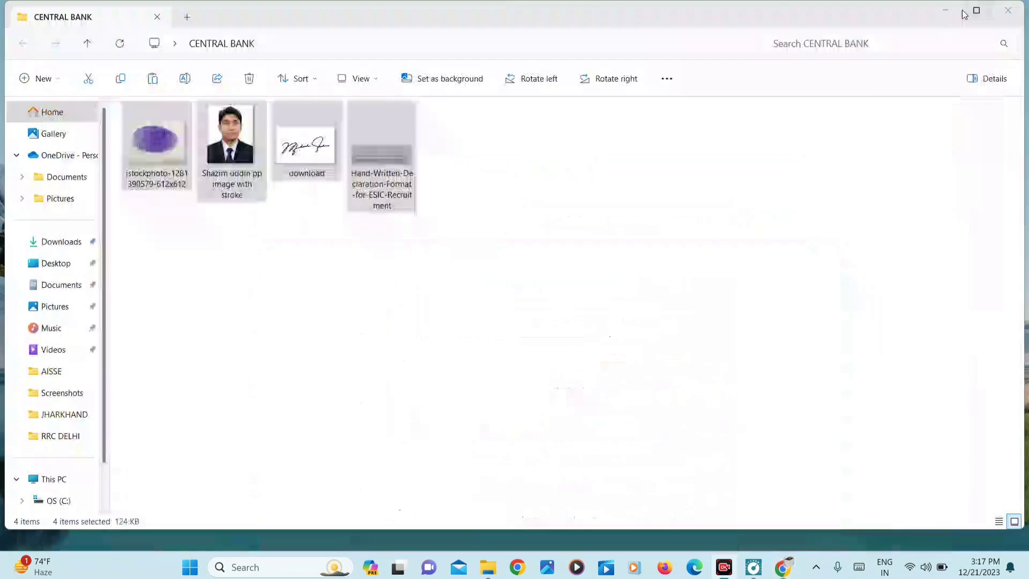
pyautogui.click(561, 286)
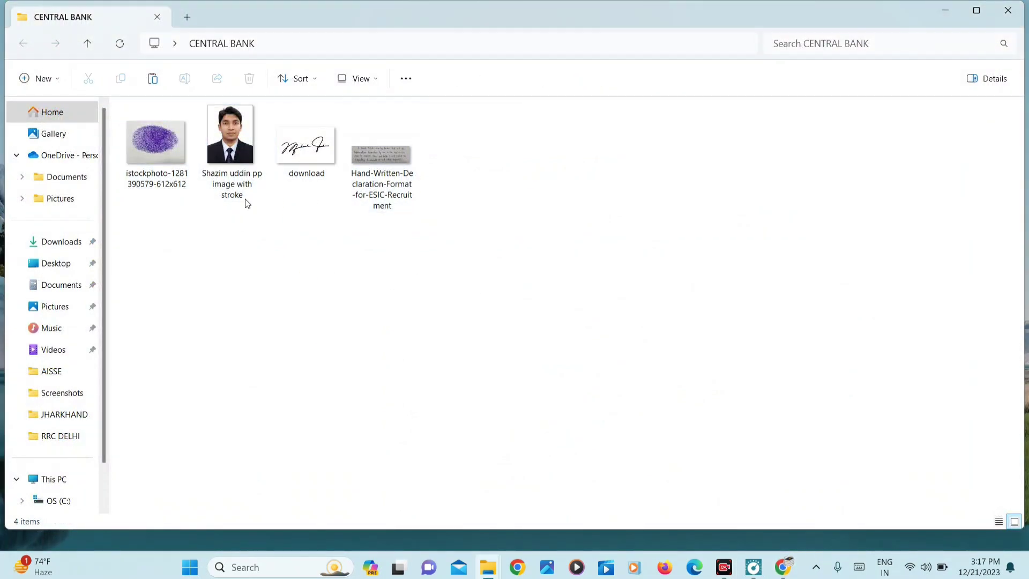
pyautogui.click(248, 140)
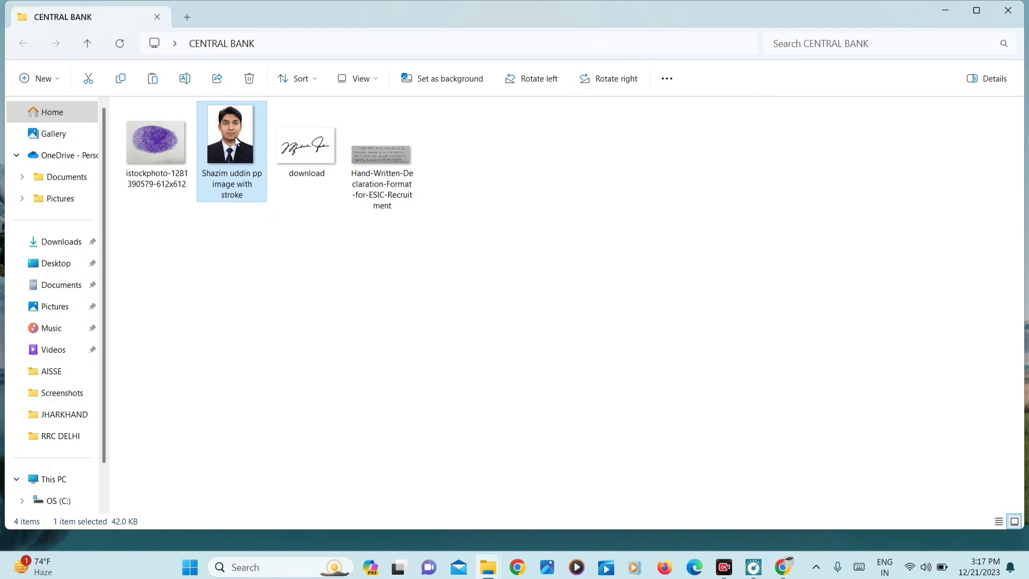
pyautogui.rightClick(237, 139)
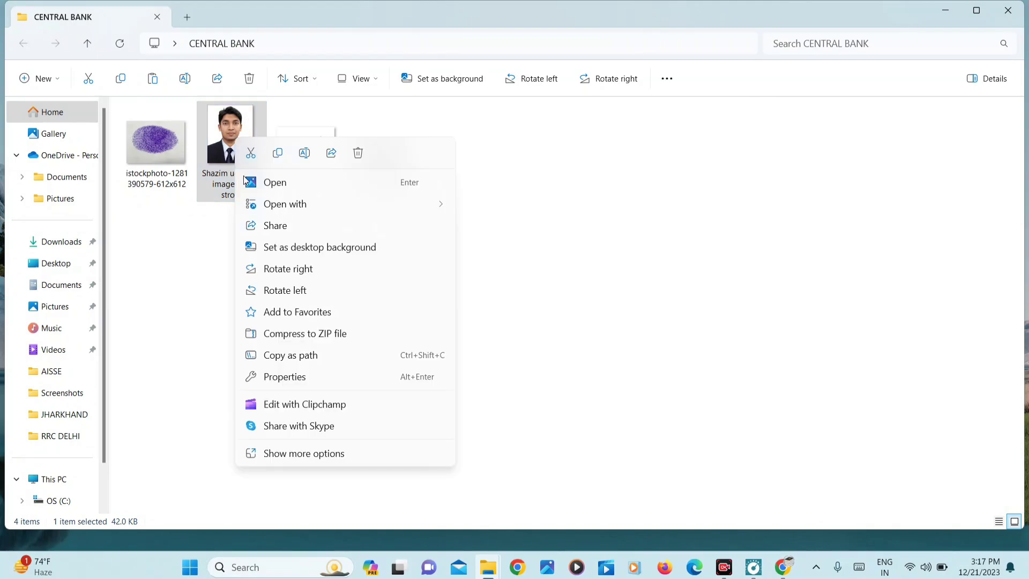
pyautogui.click(223, 283)
pyautogui.click(252, 255)
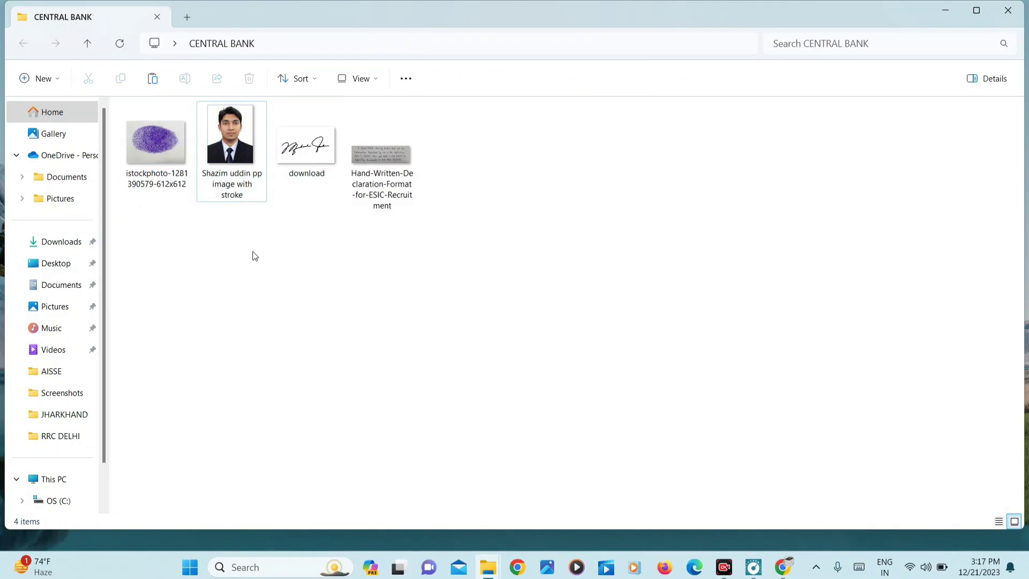
# Open the candidate's passport photo from the CENTRAL BANK folder in Paint and maximize the Paint window.
pyautogui.click(236, 140)
pyautogui.rightClick(235, 139)
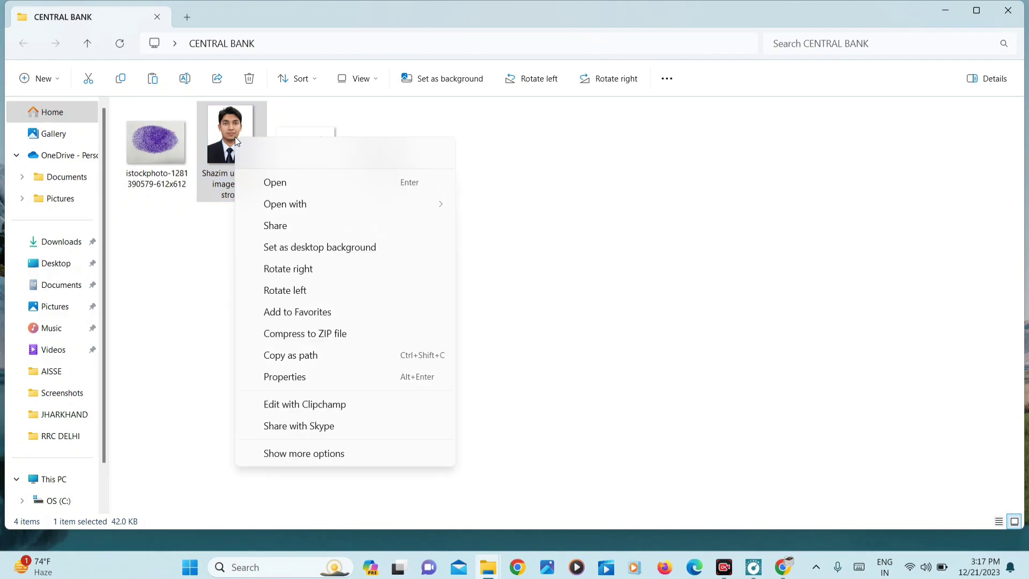
pyautogui.moveTo(320, 212)
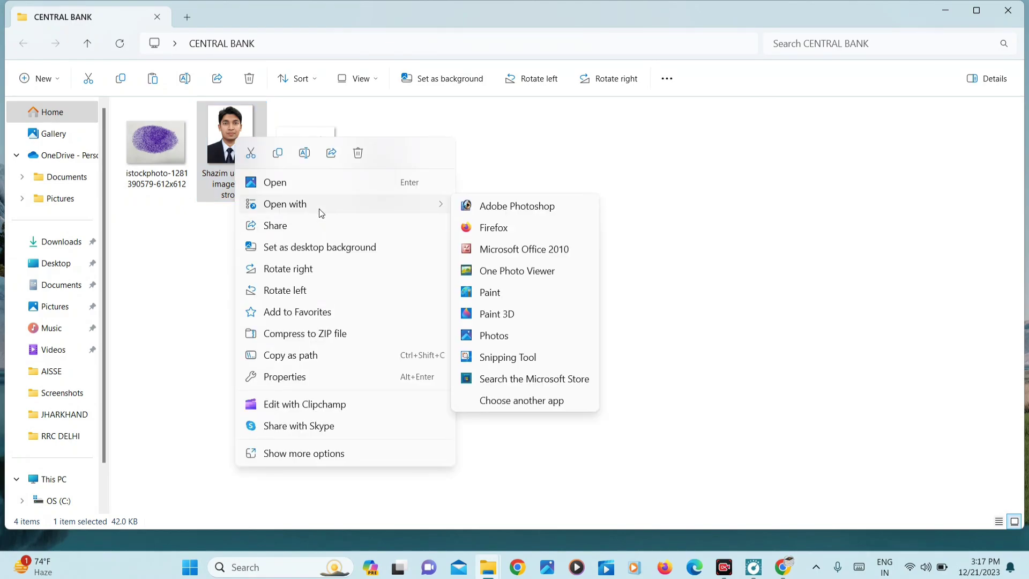
pyautogui.click(515, 293)
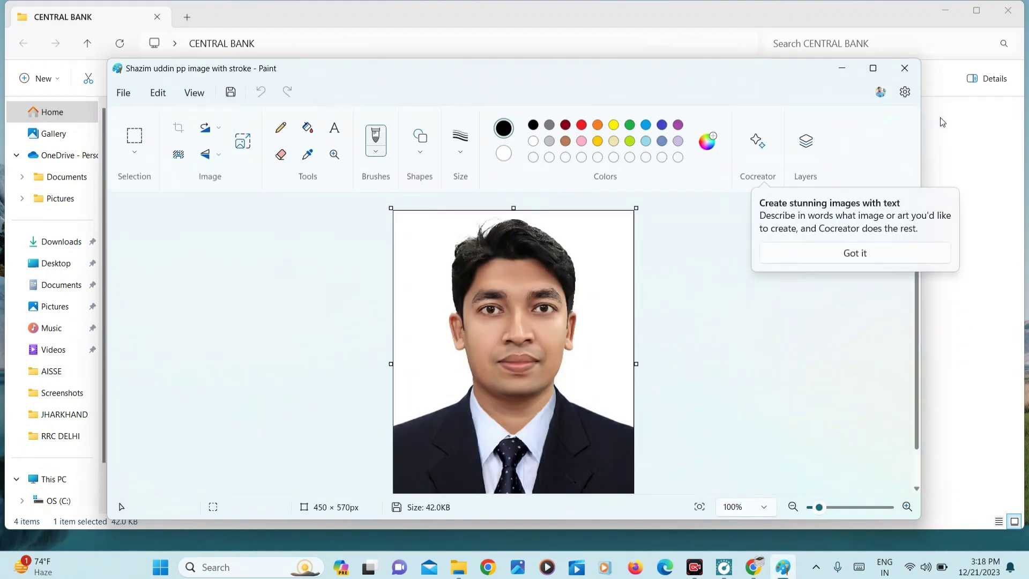
pyautogui.click(873, 68)
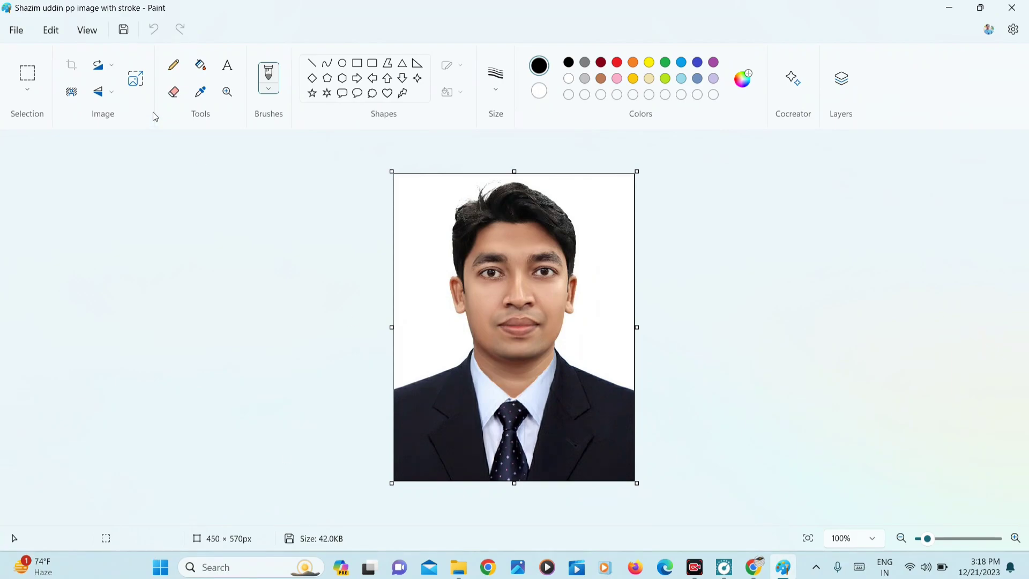
# Start resizing the photo in pixels instead of percentage, entering a horizontal size of 200.
pyautogui.click(136, 81)
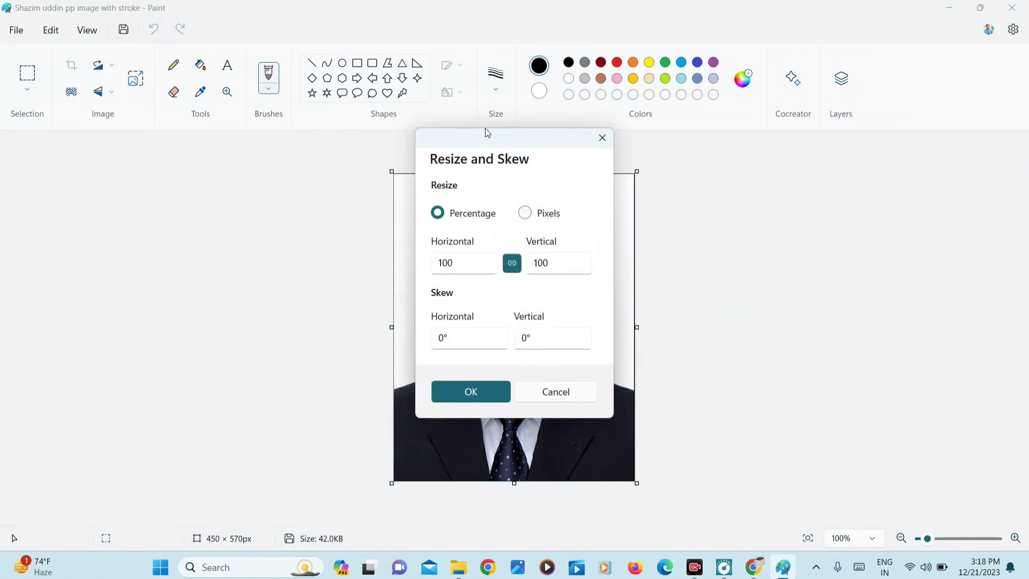
pyautogui.moveTo(487, 133); pyautogui.dragTo(197, 179)
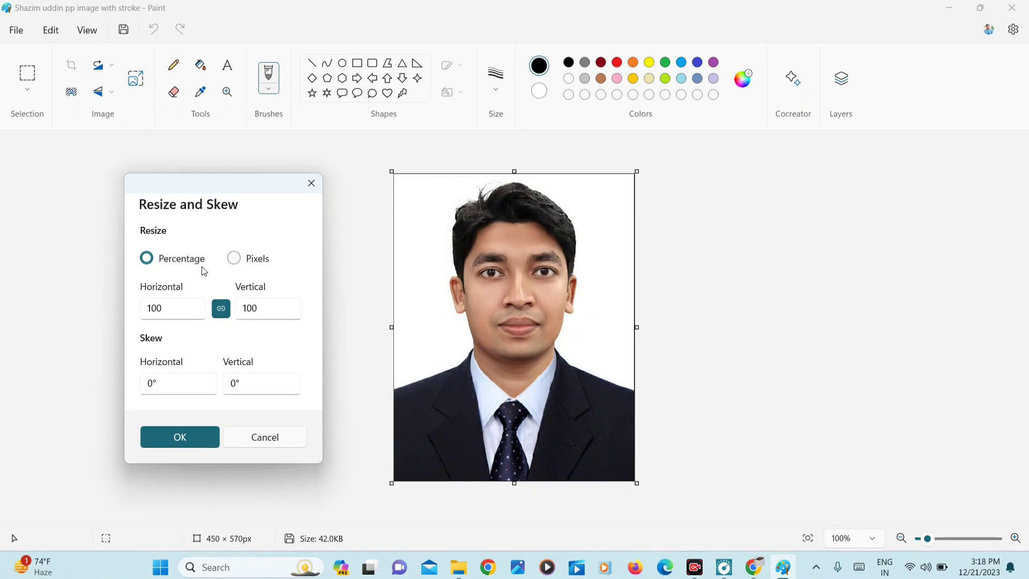
pyautogui.click(234, 258)
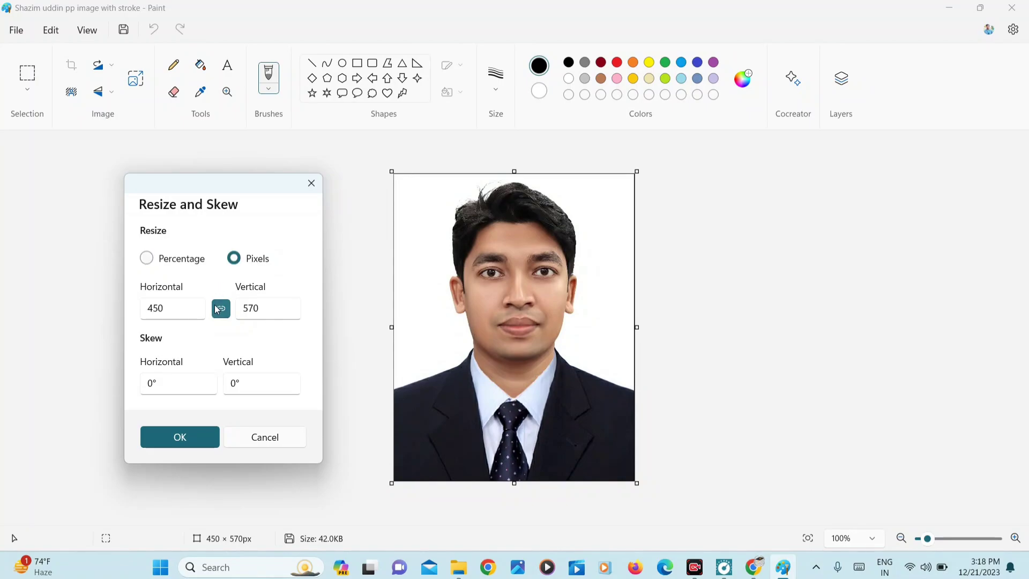
pyautogui.click(184, 309)
pyautogui.write('200')
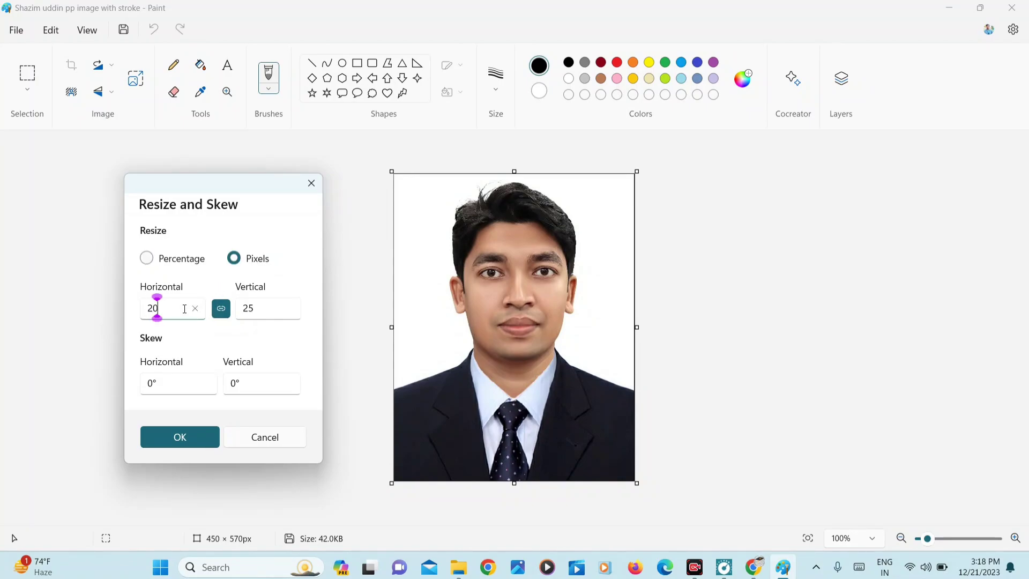
# Set the photo's vertical size to 230 pixels.
pyautogui.press('Tab')
pyautogui.press('Tab')
pyautogui.write('20')
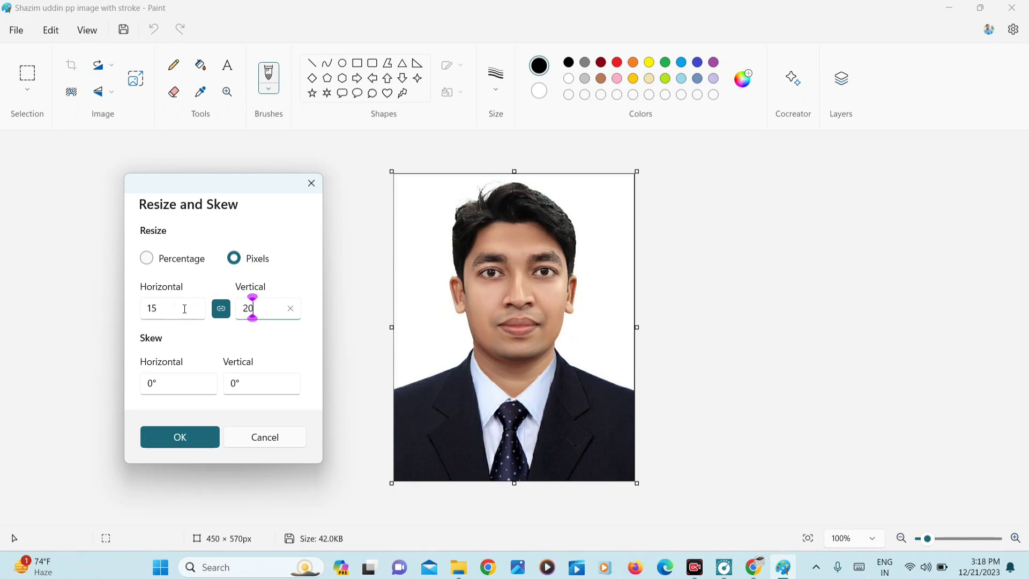
pyautogui.write('30')
pyautogui.press('BackSpace')
pyautogui.press('BackSpace')
pyautogui.press('BackSpace')
pyautogui.press('BackSpace')
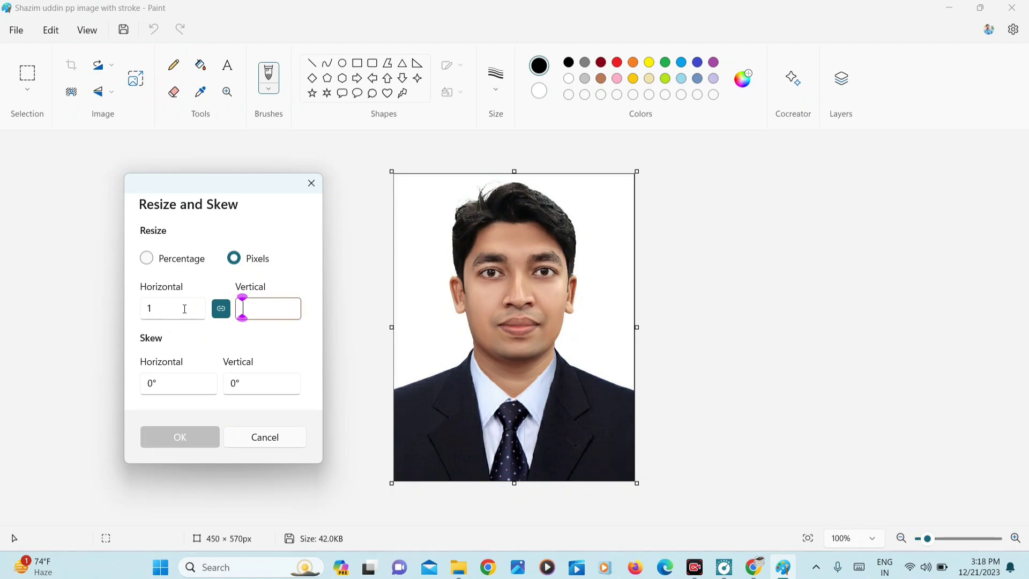
pyautogui.write('230')
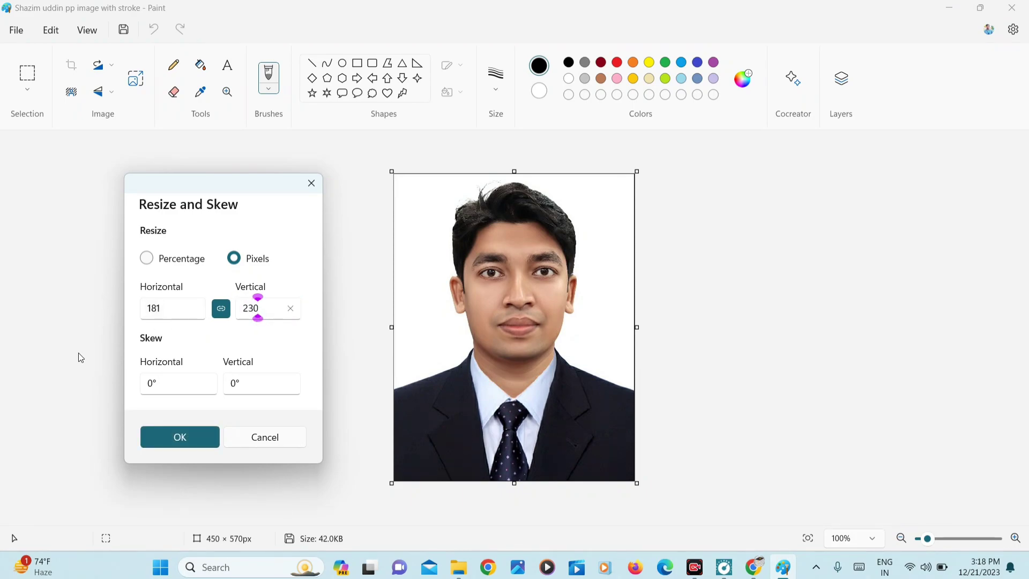
# Unlink the aspect ratio, set the photo's horizontal size to 200 pixels and apply the resize.
pyautogui.click(221, 313)
pyautogui.doubleClick(181, 308)
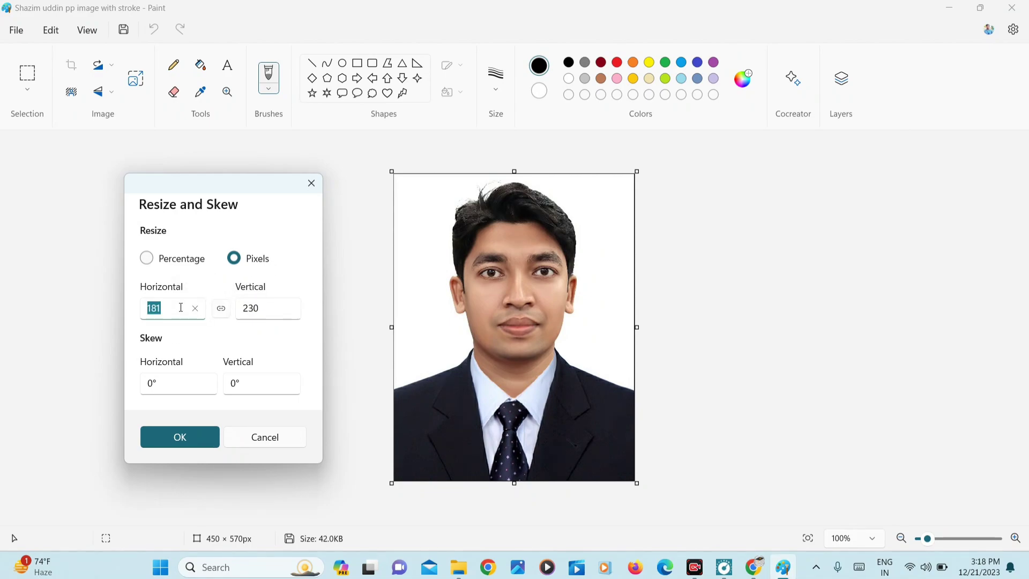
pyautogui.write('200')
pyautogui.press('Tab')
pyautogui.press('Tab')
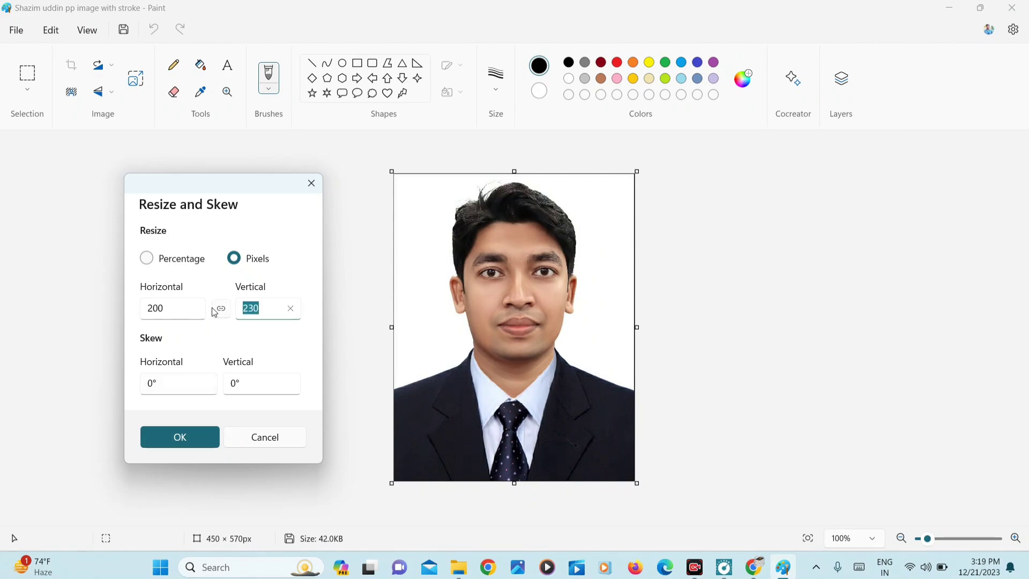
pyautogui.click(203, 435)
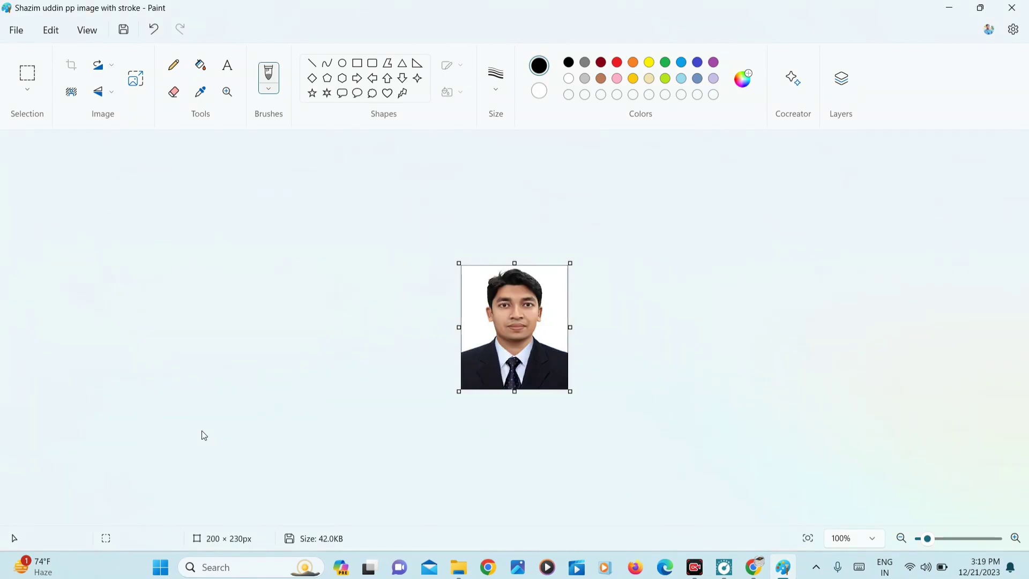
# Save the resized photo and minimize Paint to return to the CENTRAL BANK folder.
pyautogui.click(123, 30)
pyautogui.click(962, 6)
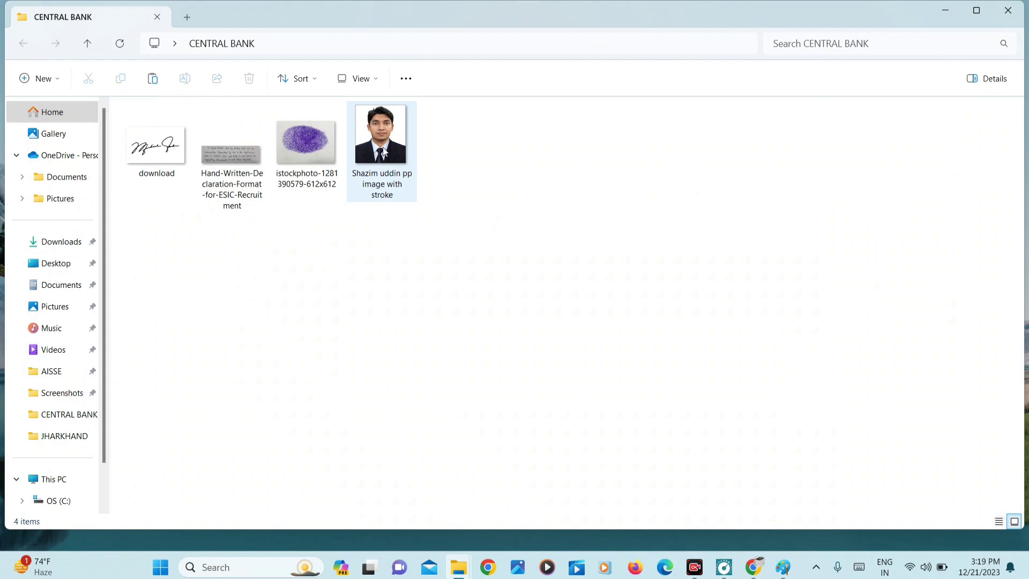
# Check the resized photo's pixel dimensions and file size in its file properties.
pyautogui.click(383, 152)
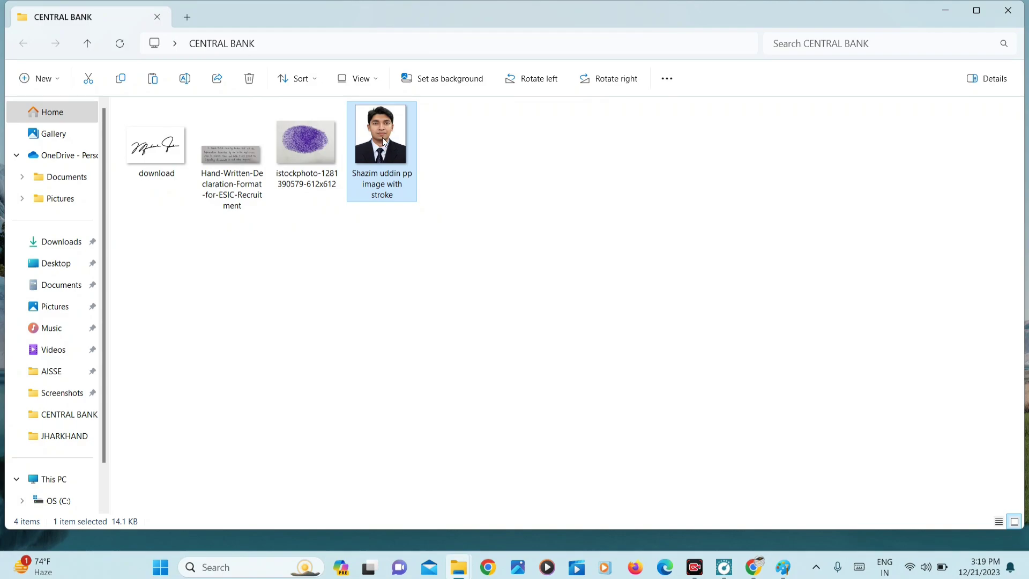
pyautogui.rightClick(381, 138)
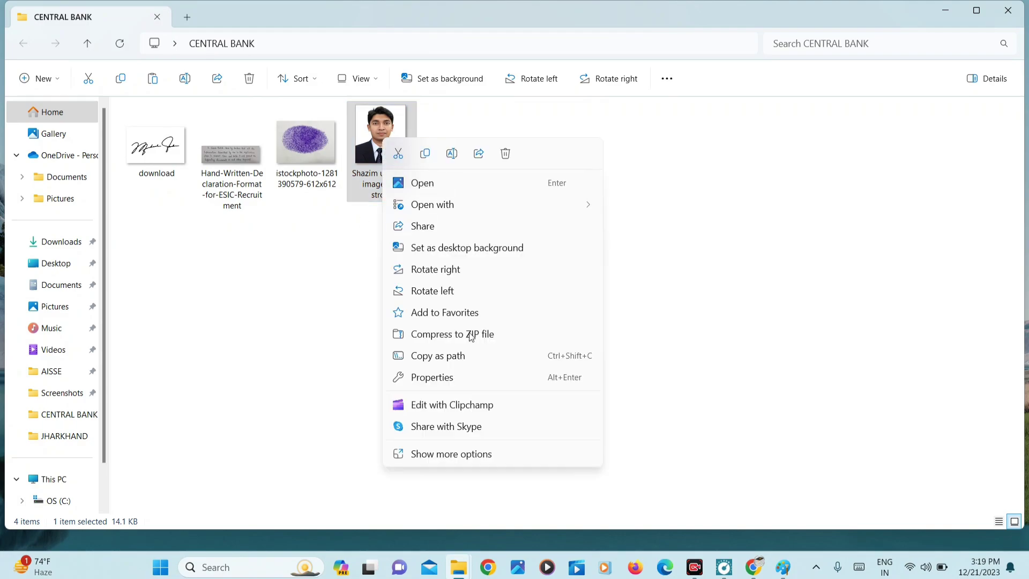
pyautogui.click(449, 378)
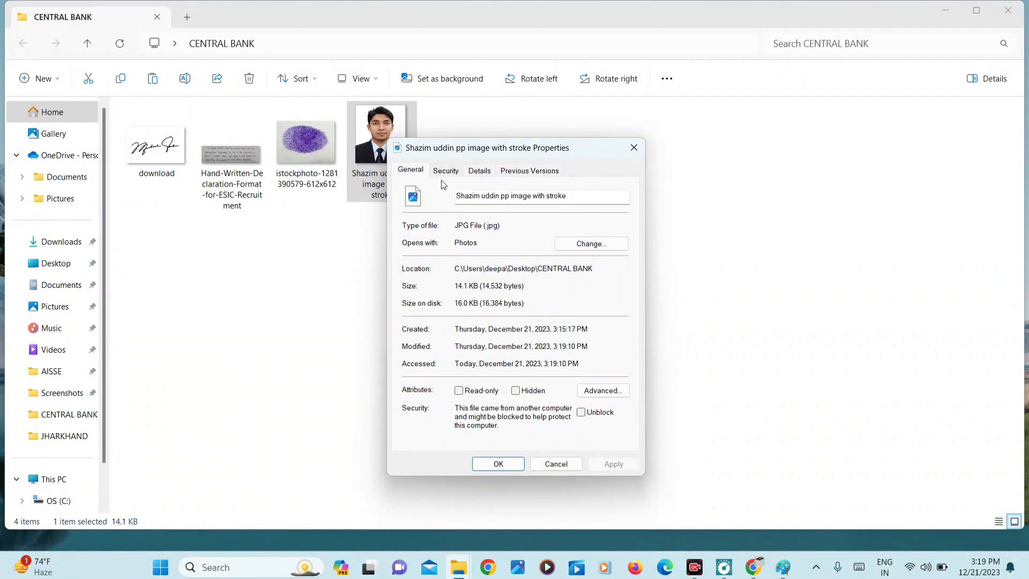
pyautogui.click(478, 170)
pyautogui.click(491, 377)
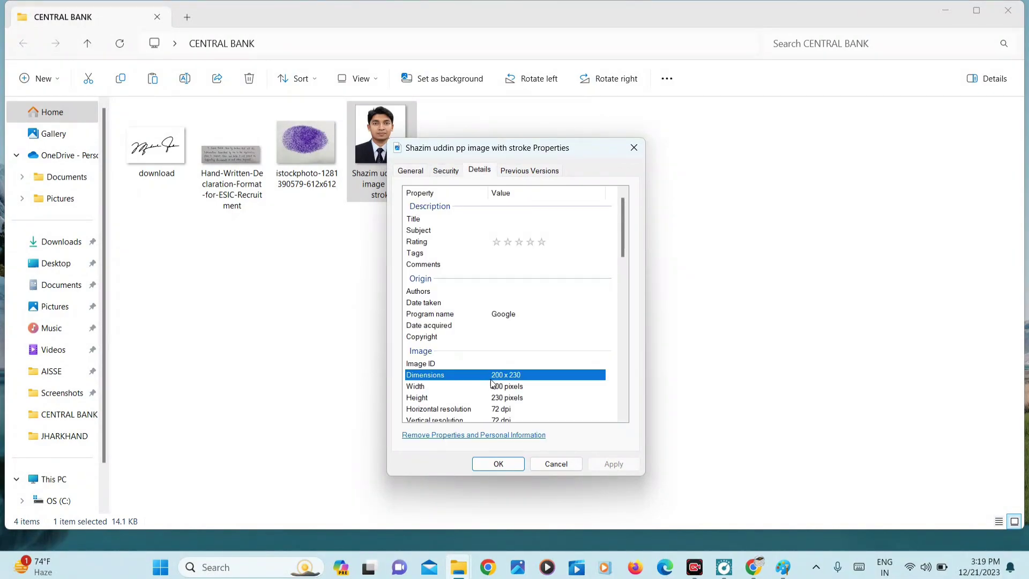
pyautogui.click(412, 170)
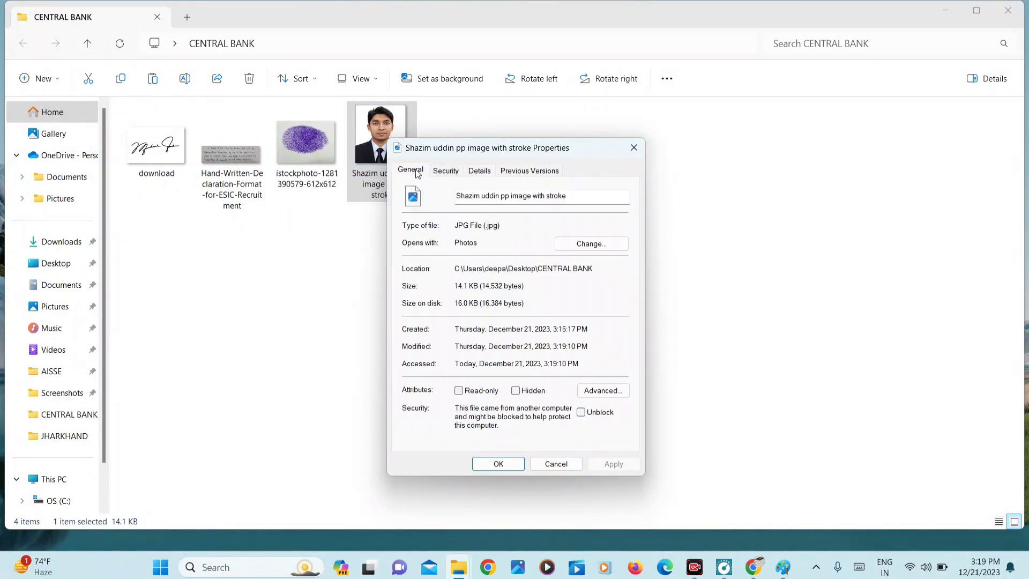
pyautogui.moveTo(455, 288); pyautogui.dragTo(511, 287)
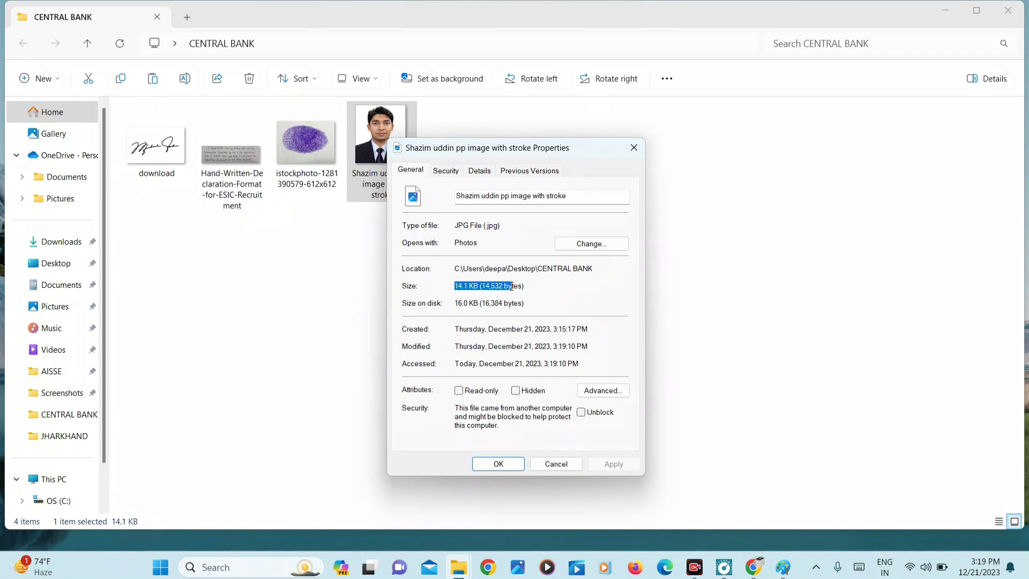
pyautogui.click(478, 171)
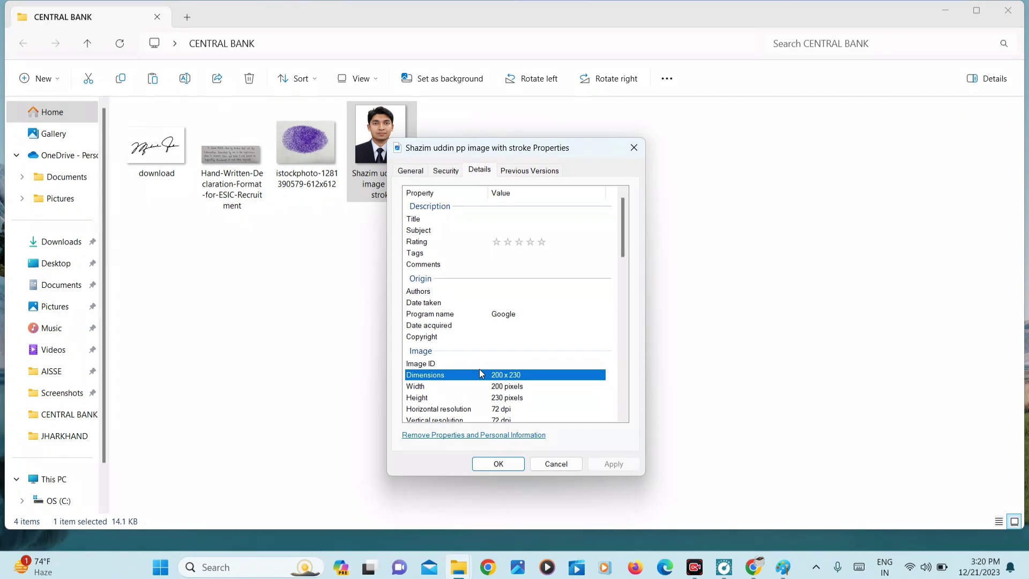
pyautogui.click(637, 149)
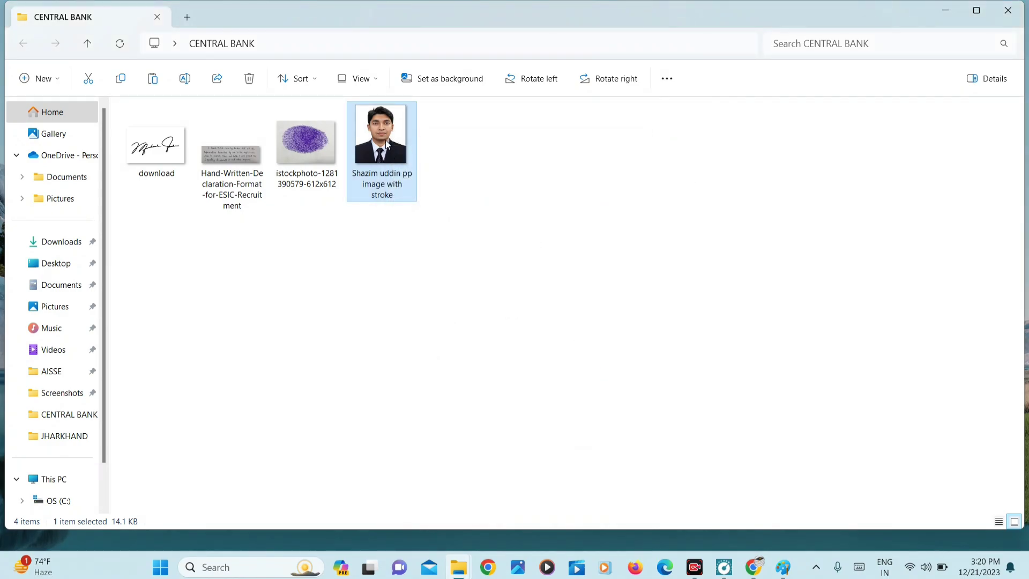
# Open the resized photo in Adobe Photoshop and maximize its document window.
pyautogui.rightClick(385, 140)
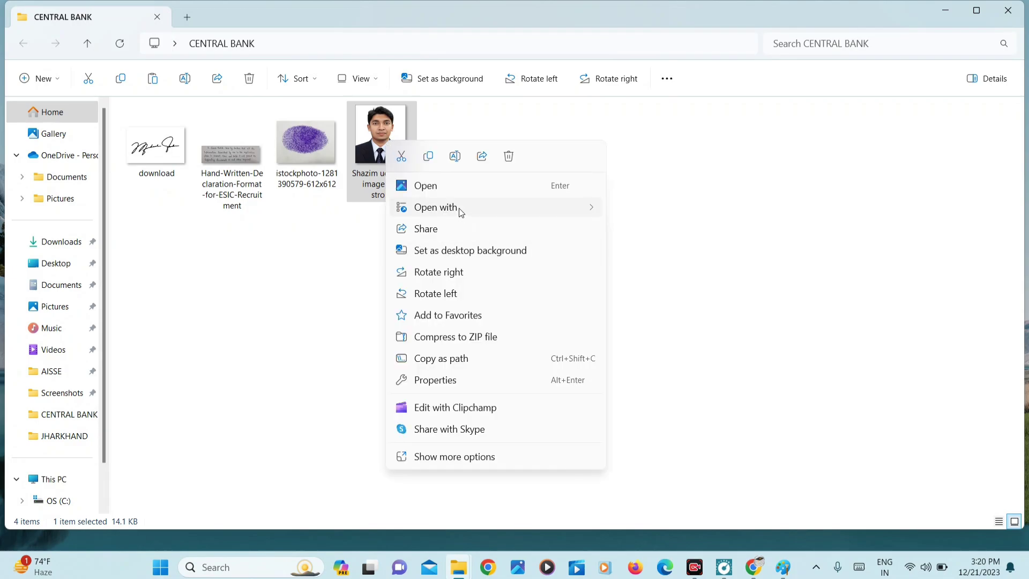
pyautogui.moveTo(459, 207)
pyautogui.click(645, 215)
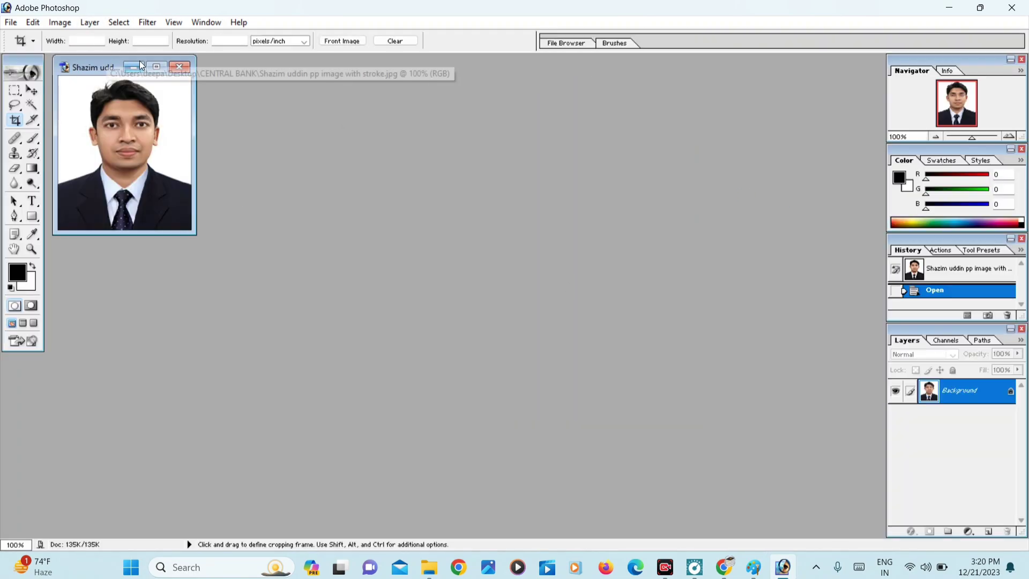
pyautogui.click(158, 67)
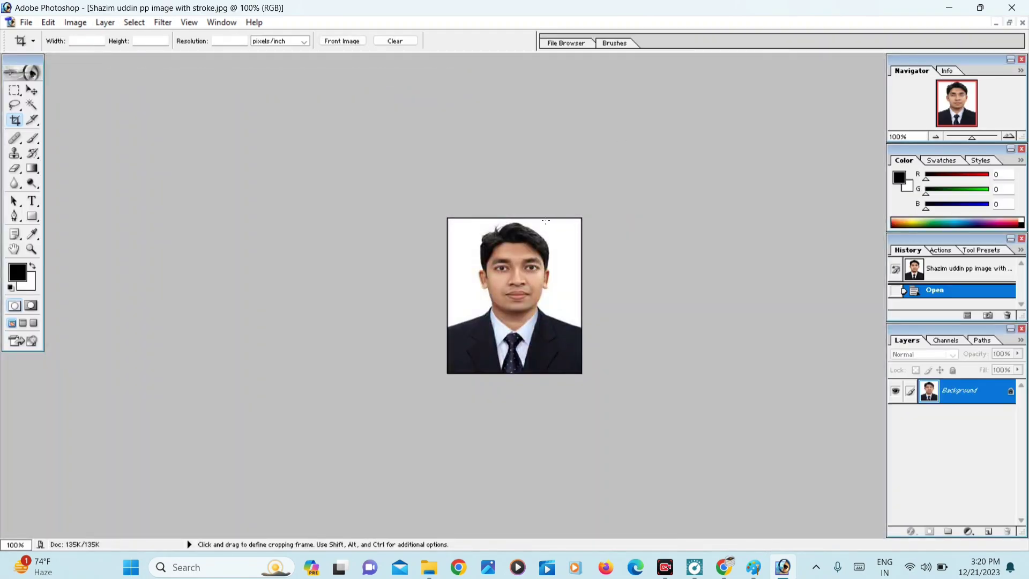
# Save a JPEG copy of the photo as PPPPPP in the CENTRAL BANK folder.
pyautogui.click(26, 22)
pyautogui.click(27, 26)
pyautogui.click(27, 26)
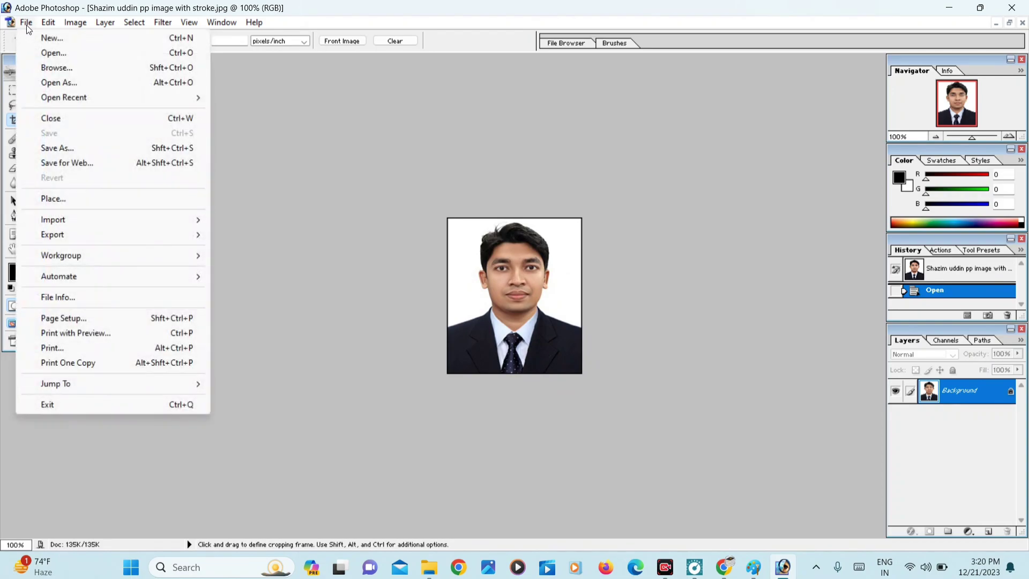
pyautogui.click(59, 149)
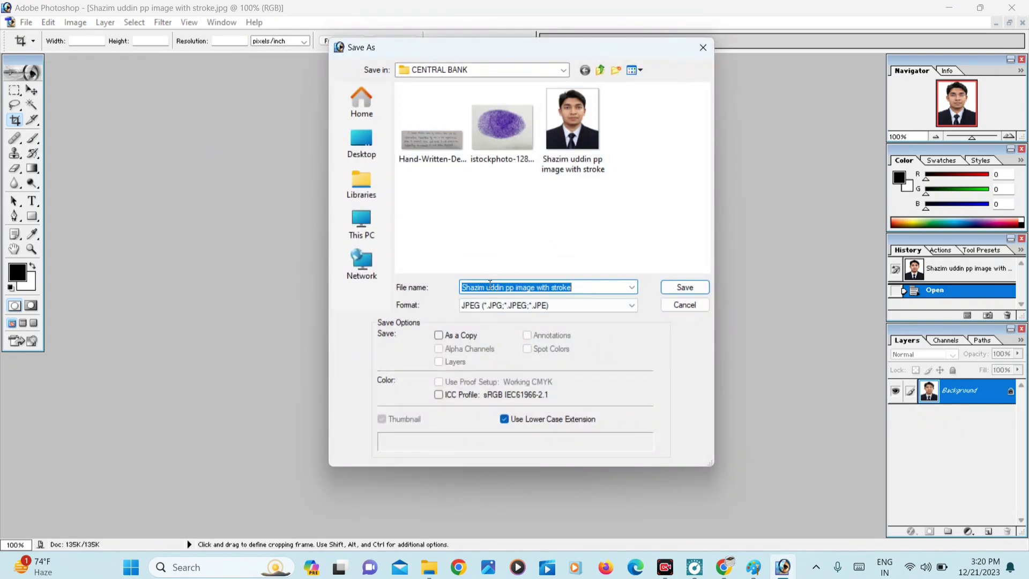
pyautogui.write('PPPPPP')
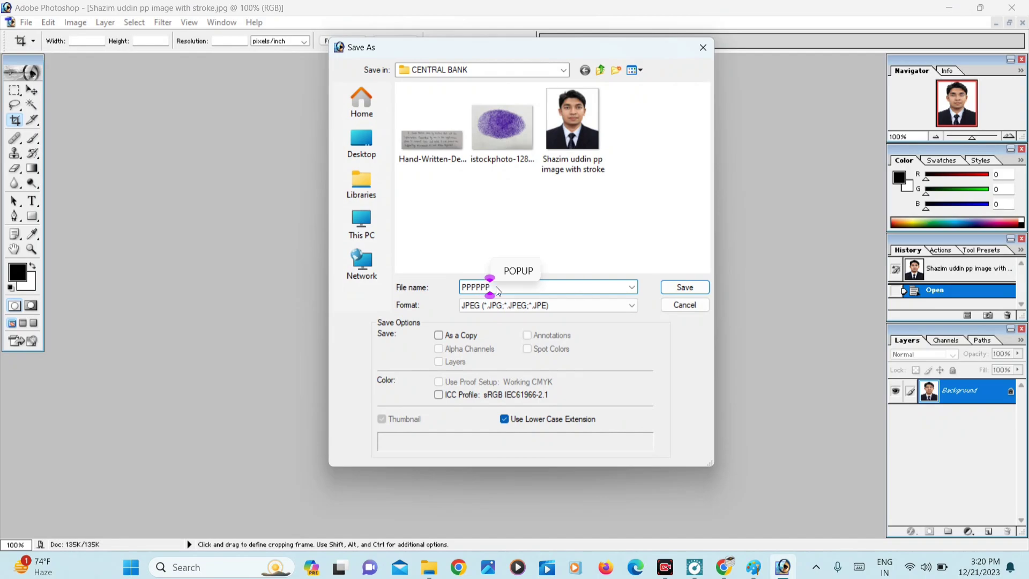
pyautogui.click(684, 289)
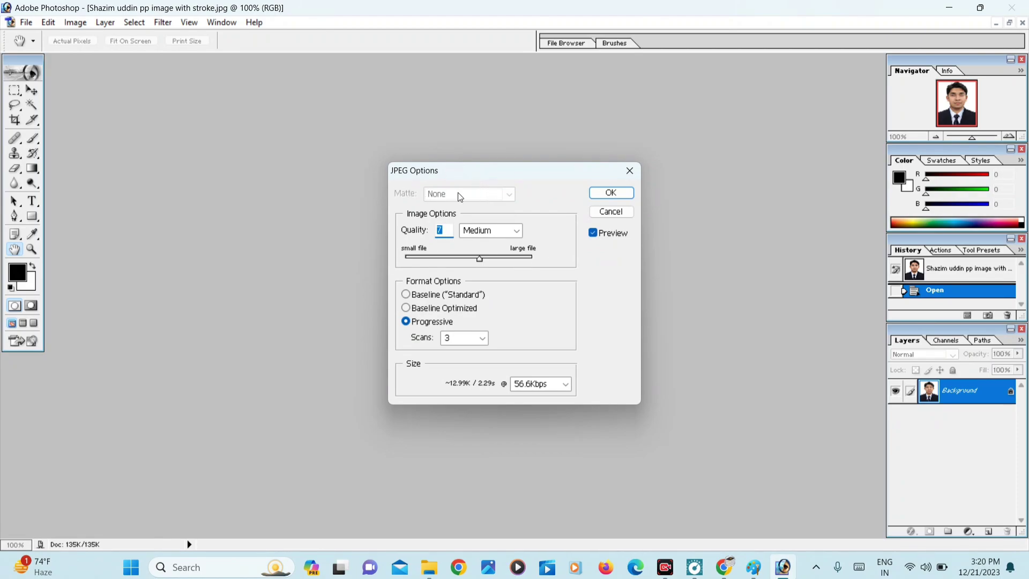
# Raise the JPEG quality to 9 (High), finish saving the copy and return to the CENTRAL BANK folder.
pyautogui.moveTo(490, 165); pyautogui.dragTo(216, 144)
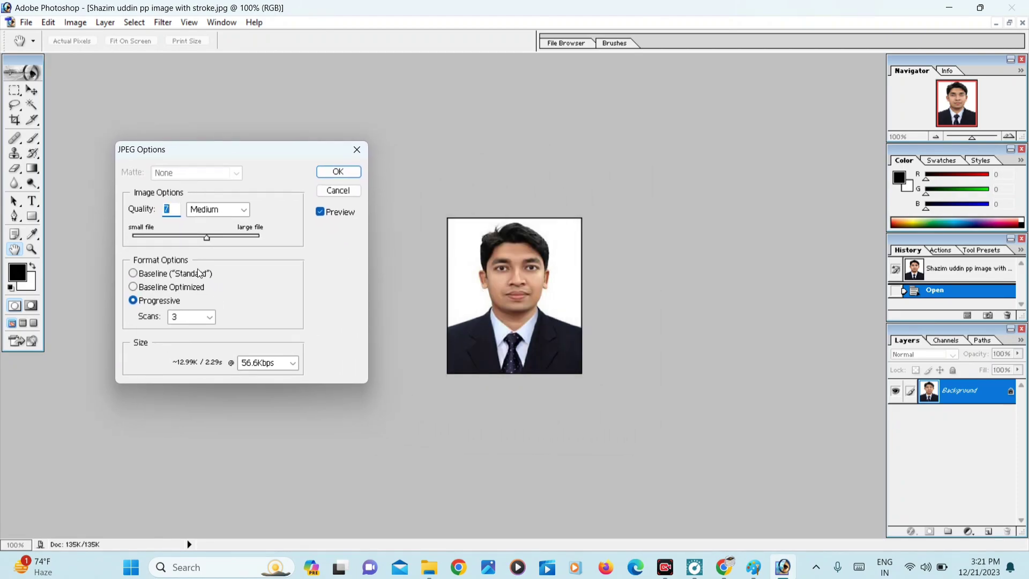
pyautogui.moveTo(207, 237); pyautogui.dragTo(232, 246)
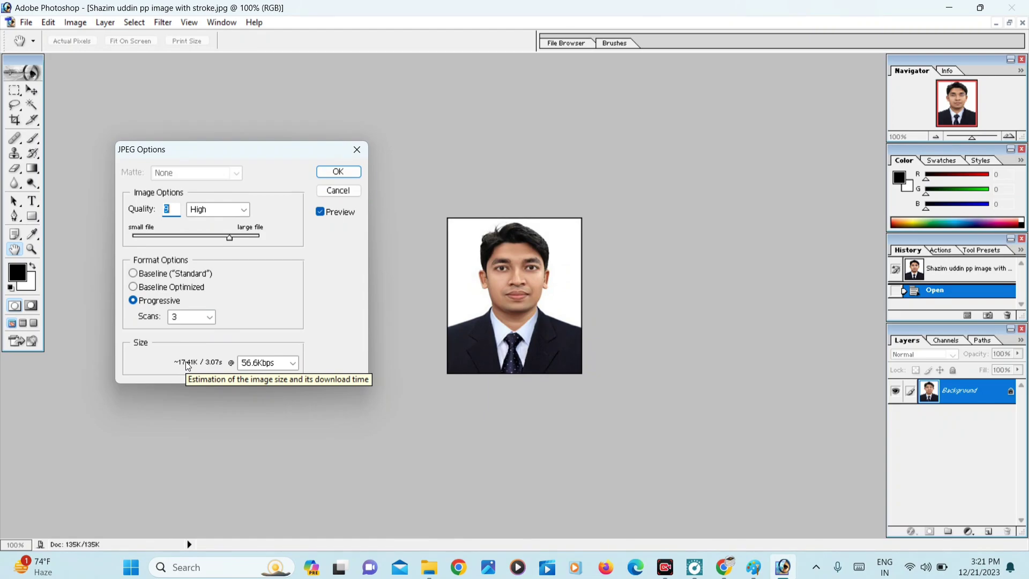
pyautogui.click(339, 171)
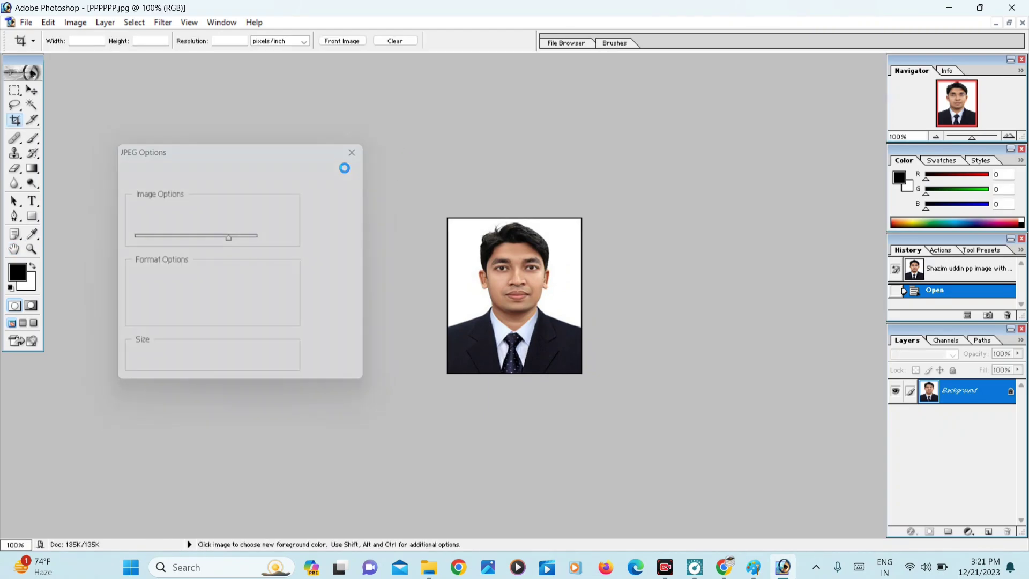
pyautogui.click(949, 7)
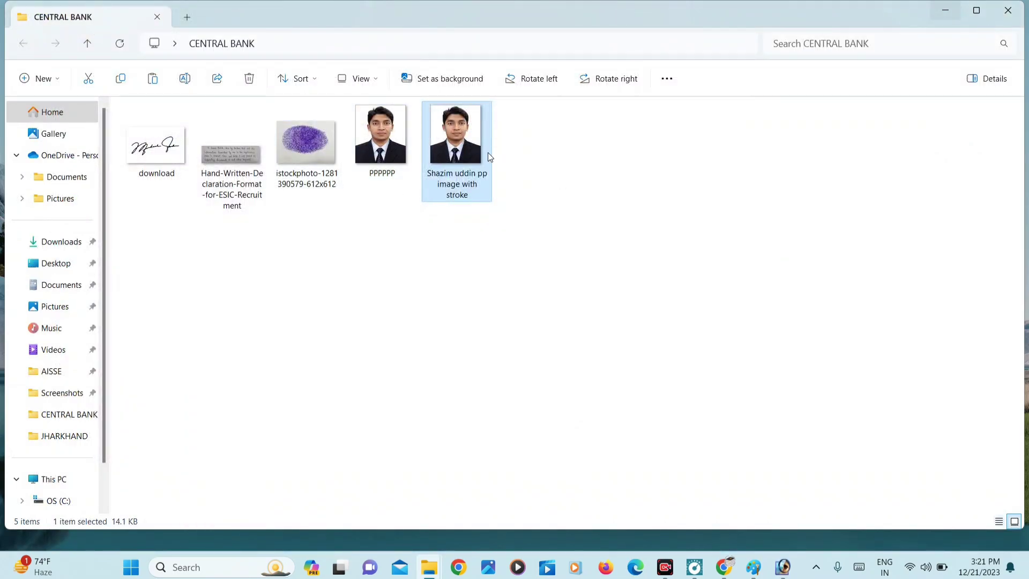
# Check the file size and pixel dimensions of the PPPPPP photo in its file properties.
pyautogui.moveTo(511, 263); pyautogui.dragTo(379, 102)
pyautogui.click(383, 259)
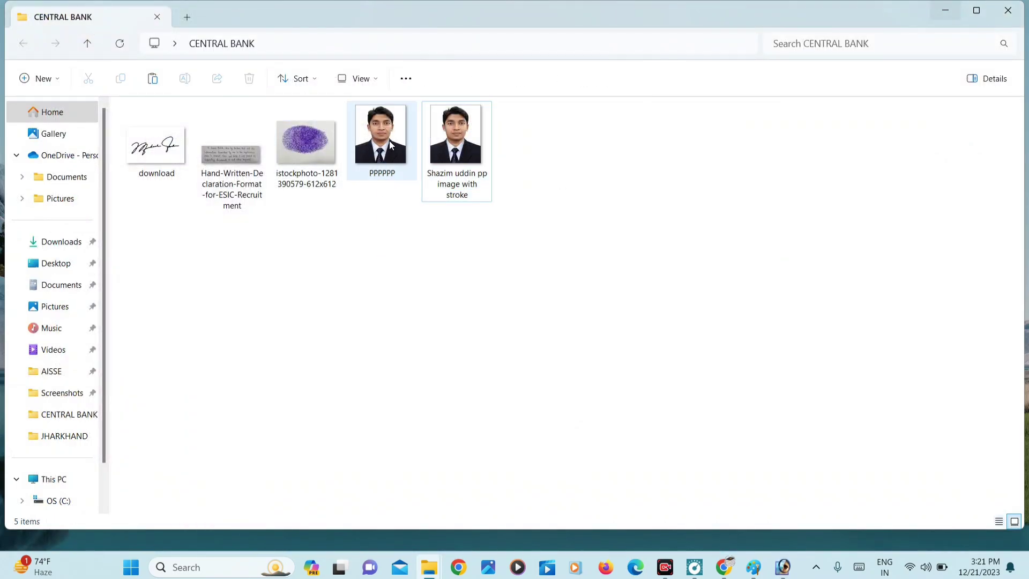
pyautogui.click(389, 141)
pyautogui.rightClick(389, 140)
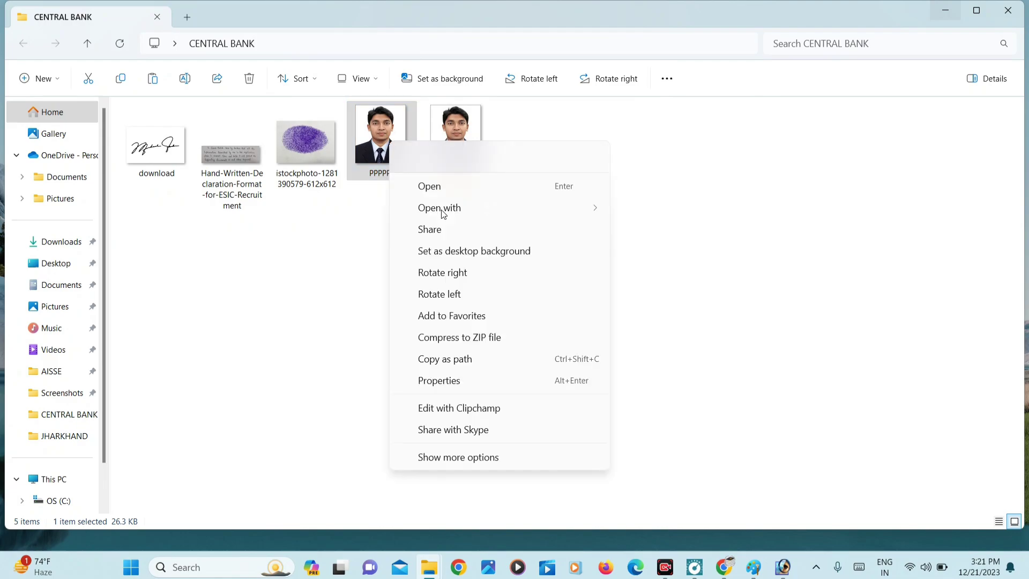
pyautogui.click(436, 381)
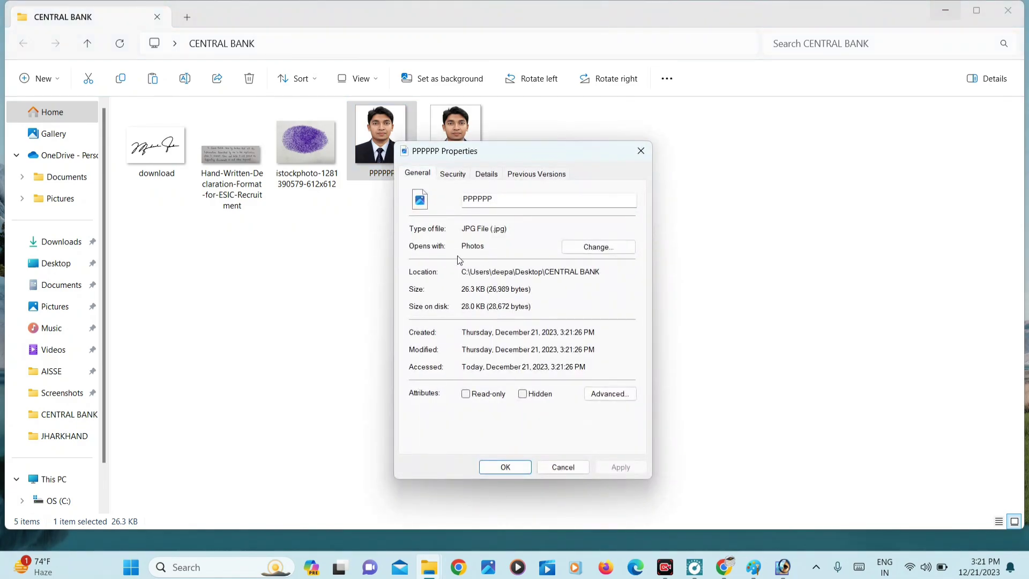
pyautogui.moveTo(465, 290); pyautogui.dragTo(517, 299)
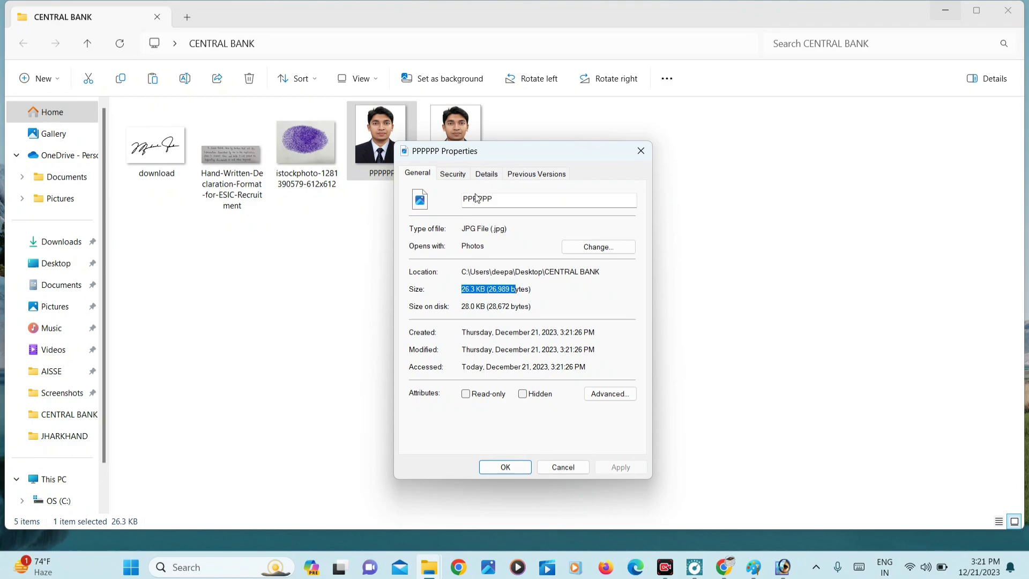
pyautogui.click(499, 174)
pyautogui.click(501, 379)
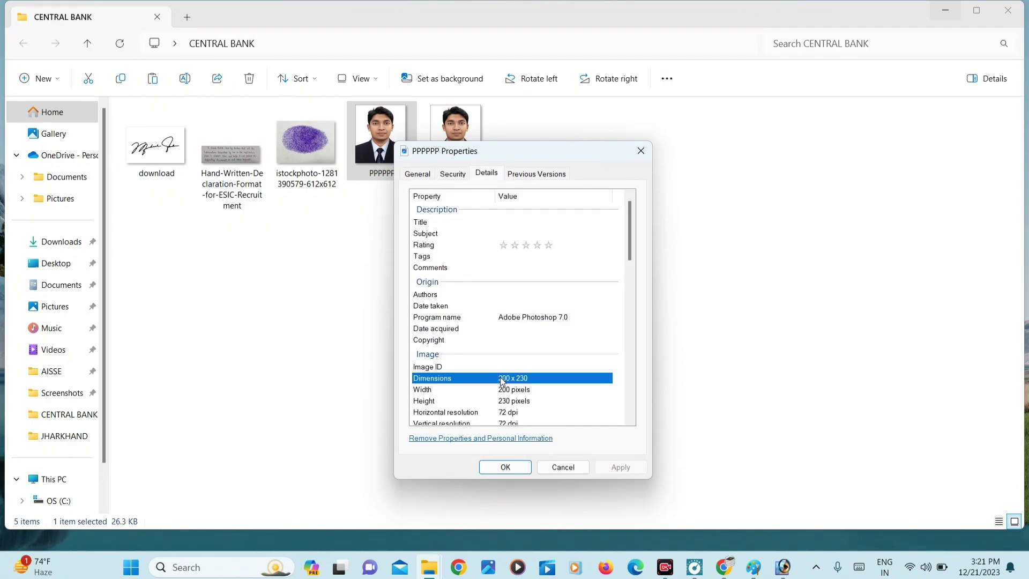
pyautogui.click(251, 324)
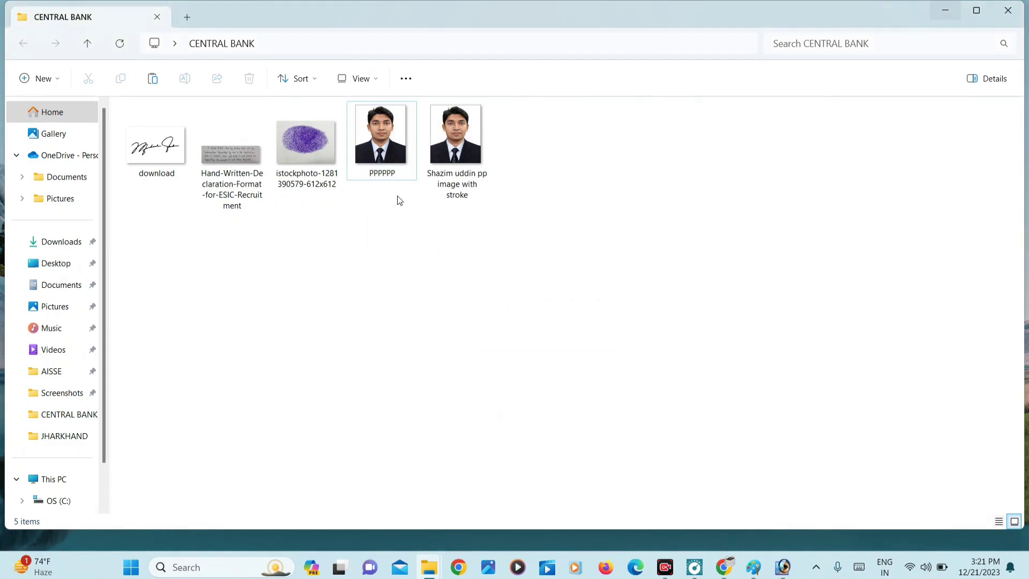
pyautogui.moveTo(373, 178)
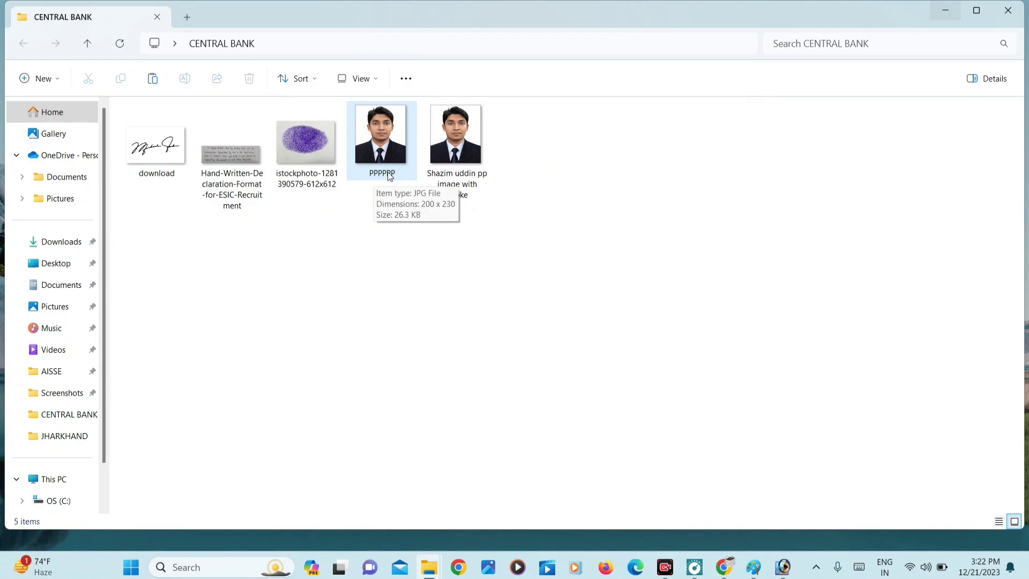
# Open the signature image named download in Paint and maximize the window.
pyautogui.click(141, 161)
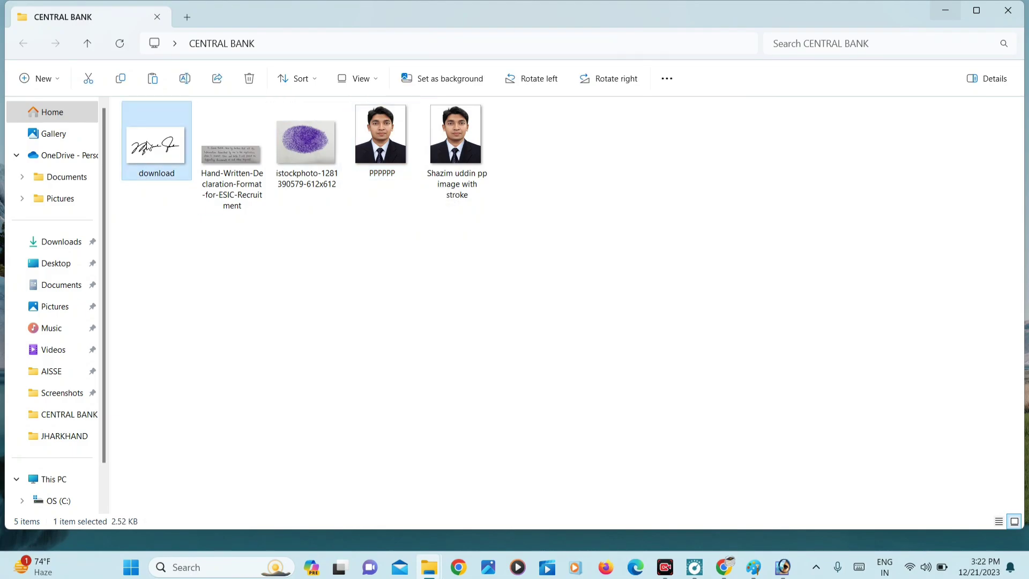
pyautogui.rightClick(149, 147)
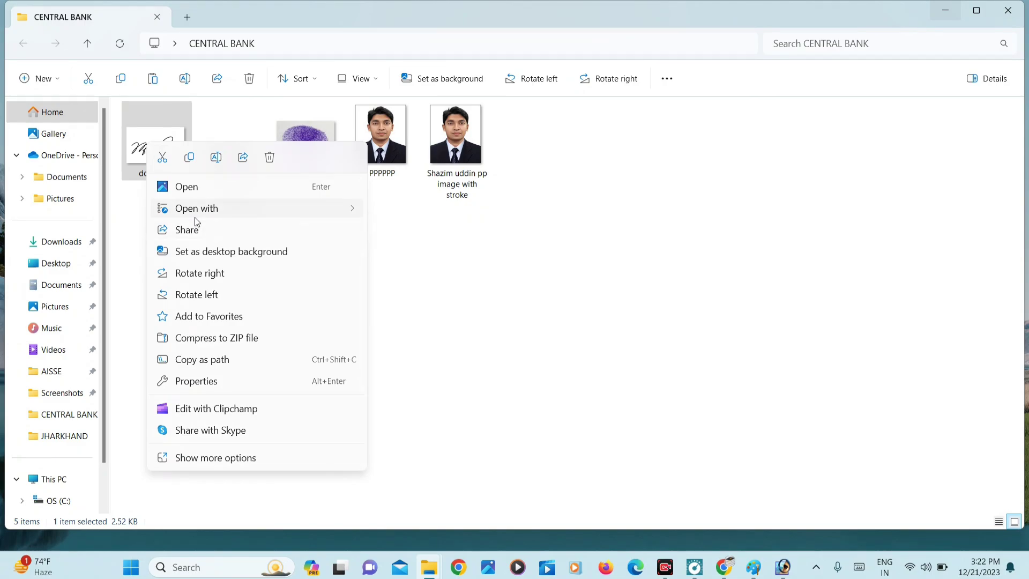
pyautogui.moveTo(195, 217)
pyautogui.click(395, 298)
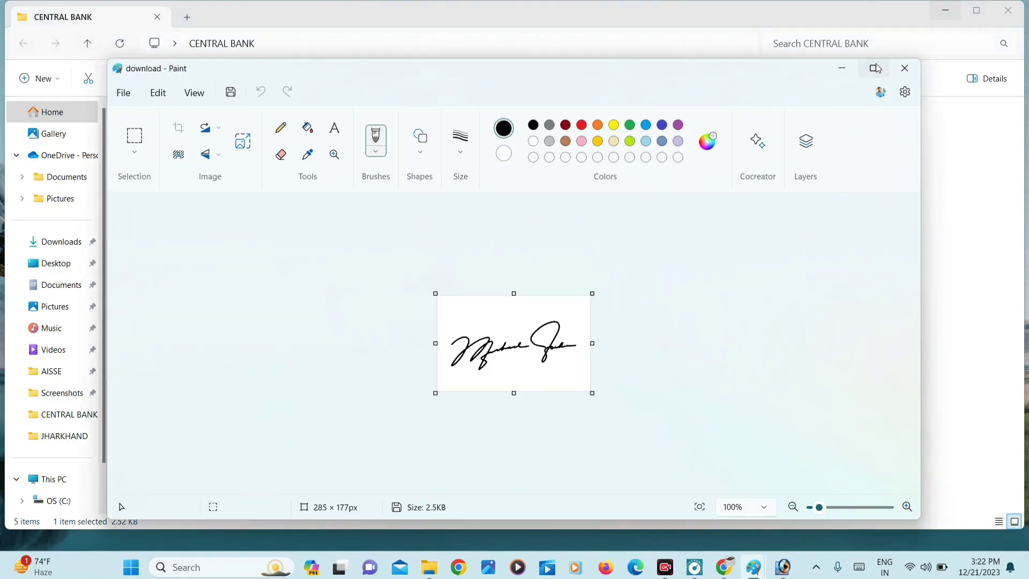
pyautogui.click(864, 71)
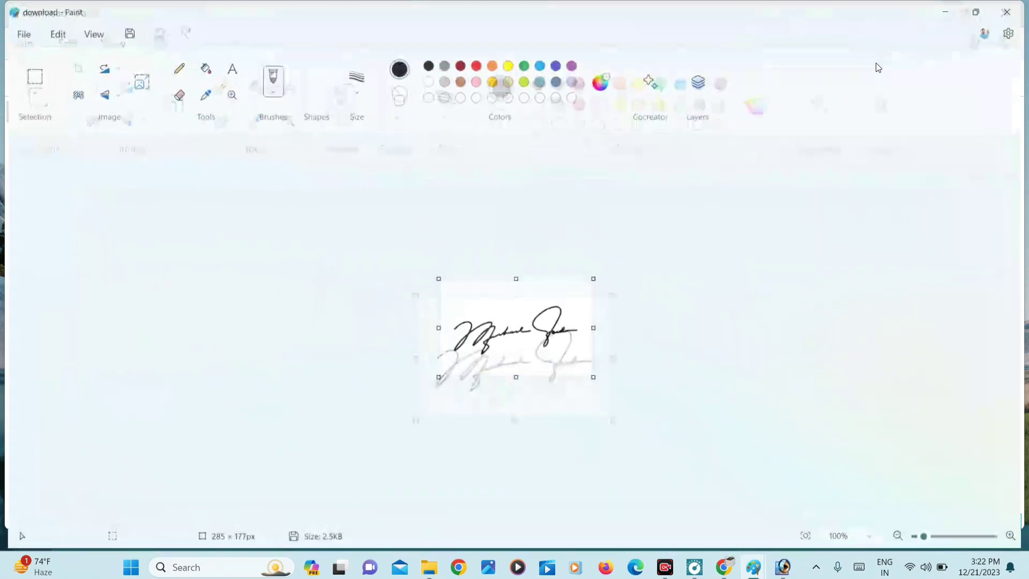
# Resize the signature image to 140 by 60 pixels with the aspect ratio unlocked and save it.
pyautogui.click(131, 86)
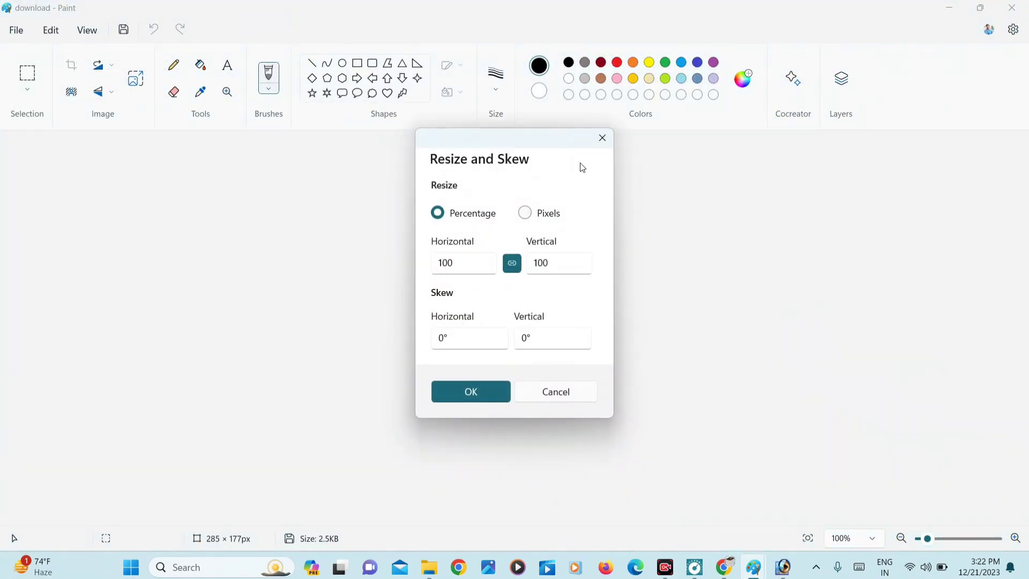
pyautogui.moveTo(548, 145); pyautogui.dragTo(299, 145)
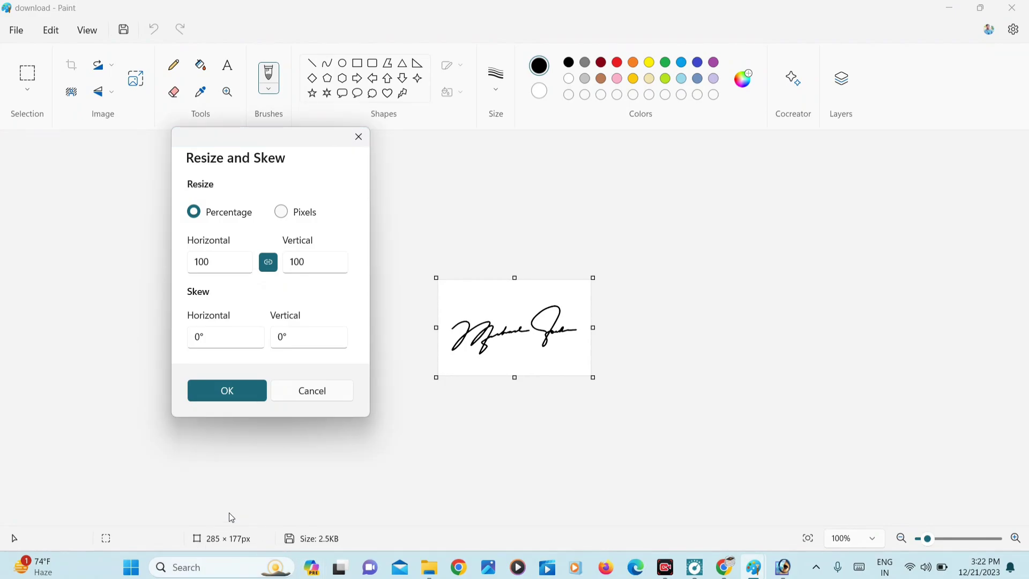
pyautogui.click(281, 211)
pyautogui.click(268, 262)
pyautogui.click(225, 263)
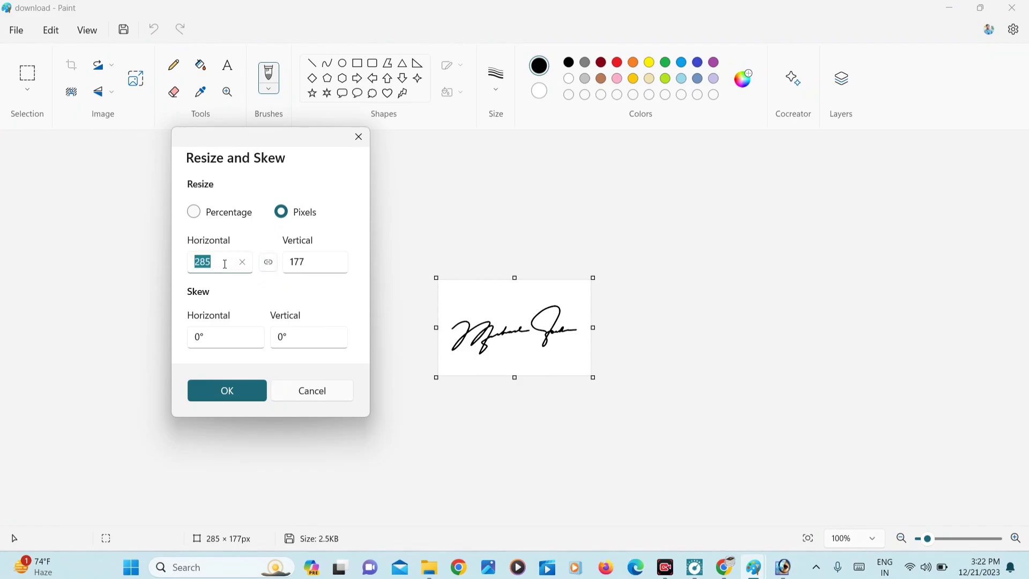
pyautogui.write('140')
pyautogui.press('Tab')
pyautogui.press('Tab')
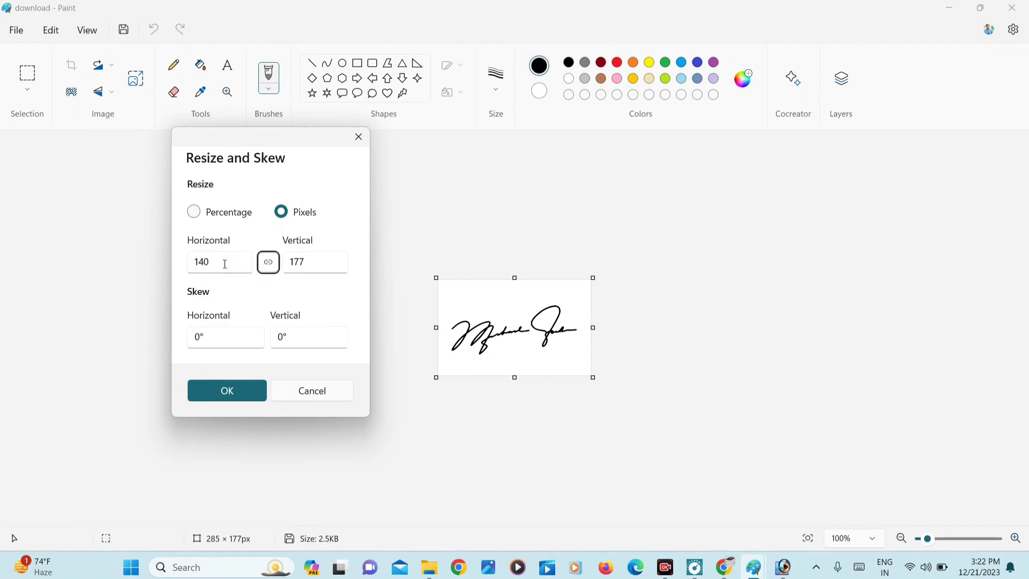
pyautogui.write('60')
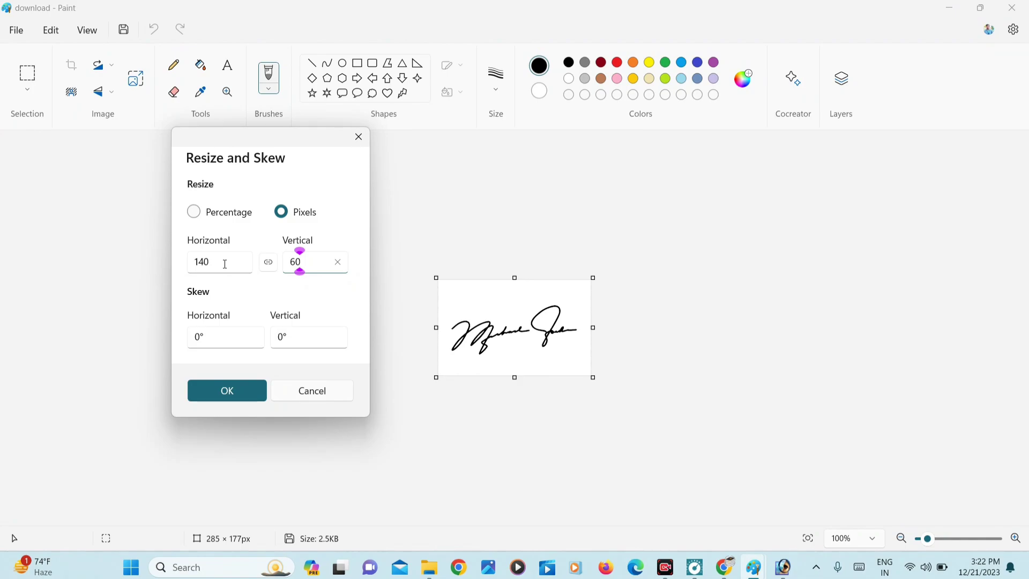
pyautogui.click(219, 390)
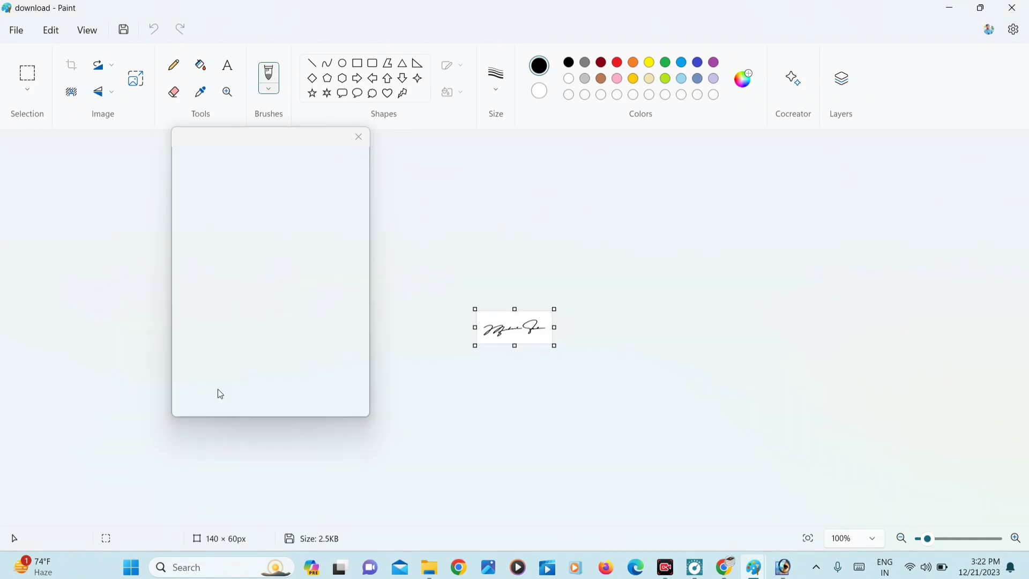
pyautogui.click(130, 34)
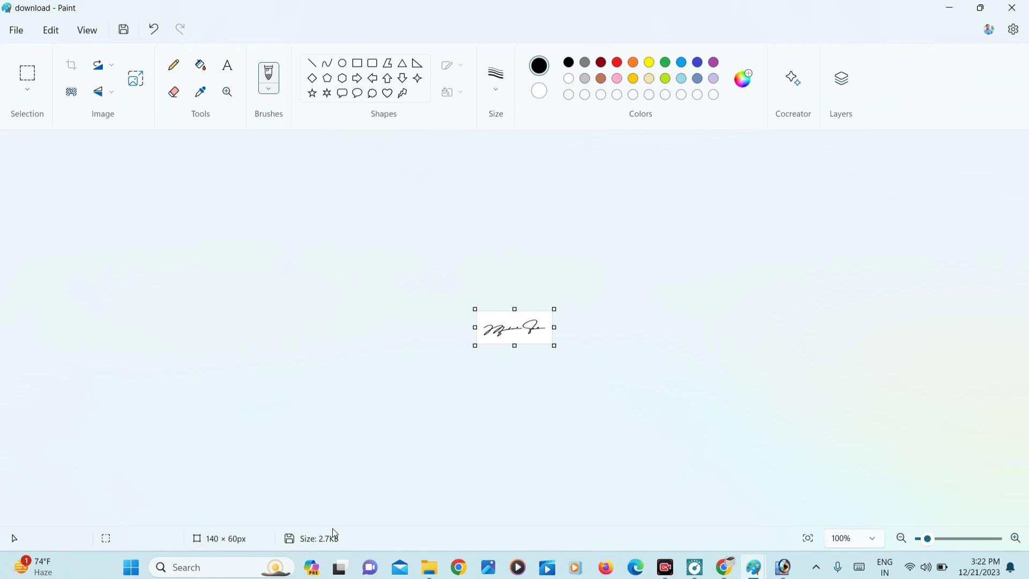
# Open the resized signature image download from the CENTRAL BANK folder in Adobe Photoshop and maximize its document window.
pyautogui.click(952, 9)
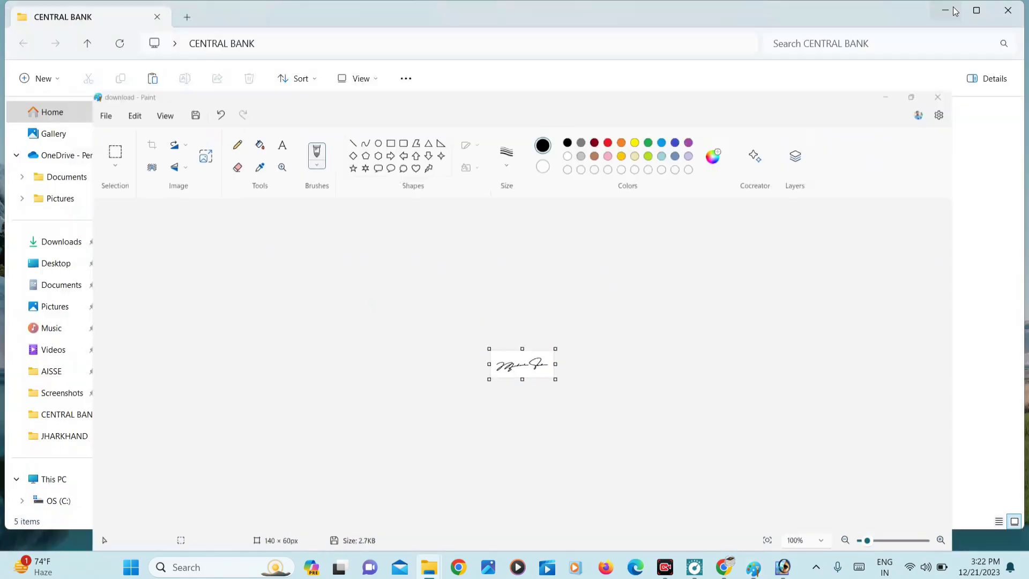
pyautogui.click(139, 141)
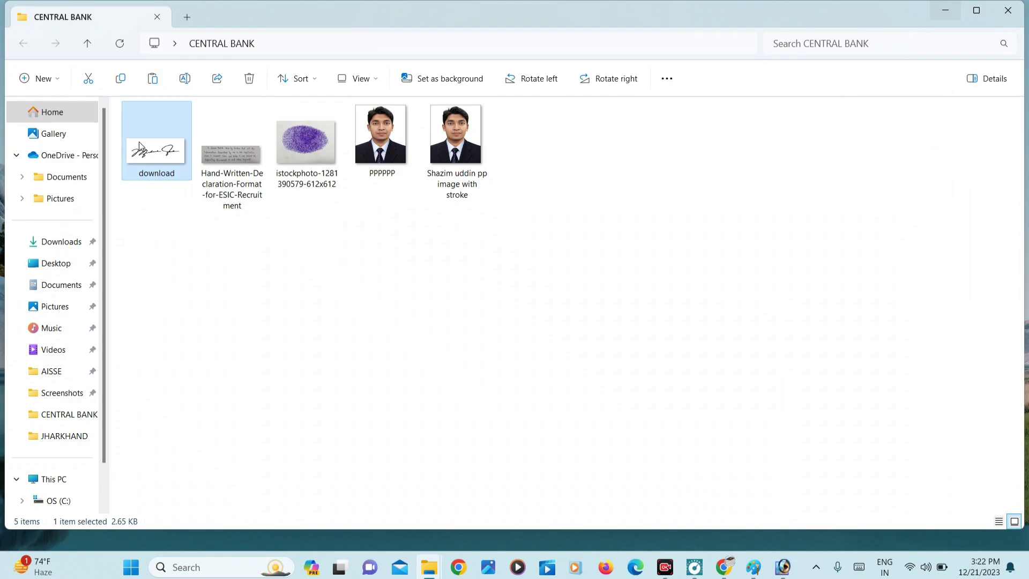
pyautogui.rightClick(140, 139)
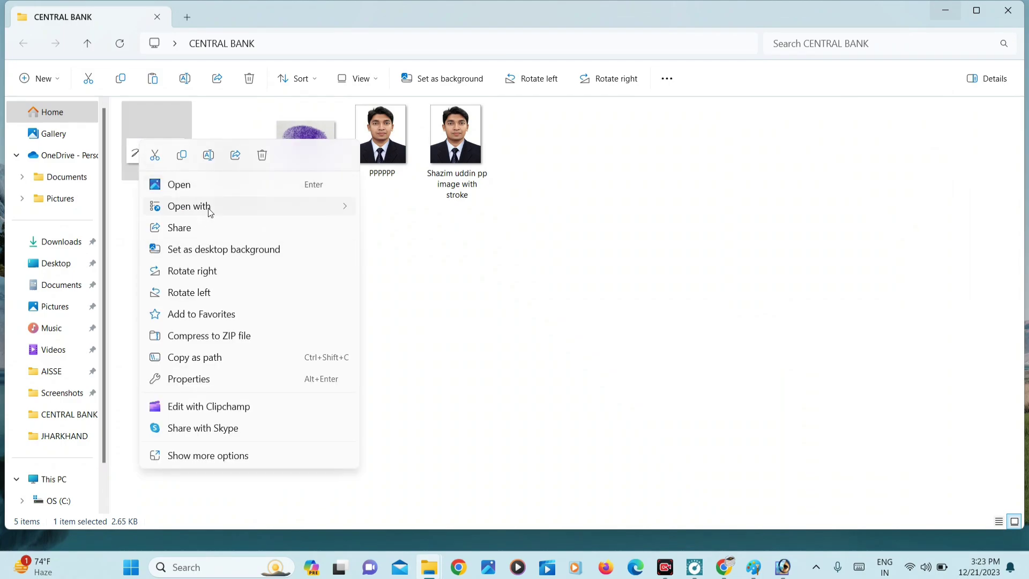
pyautogui.moveTo(338, 208)
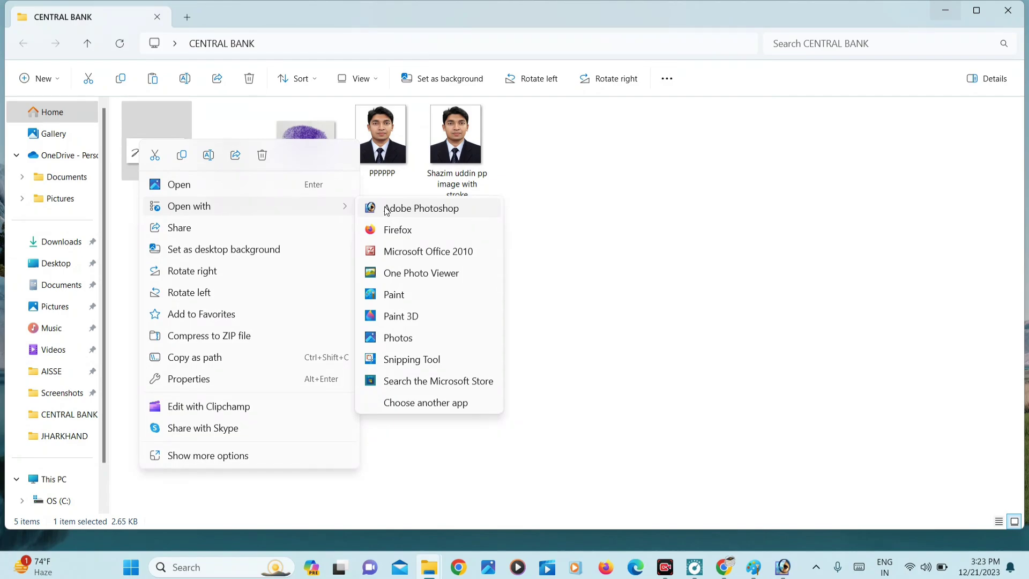
pyautogui.click(421, 208)
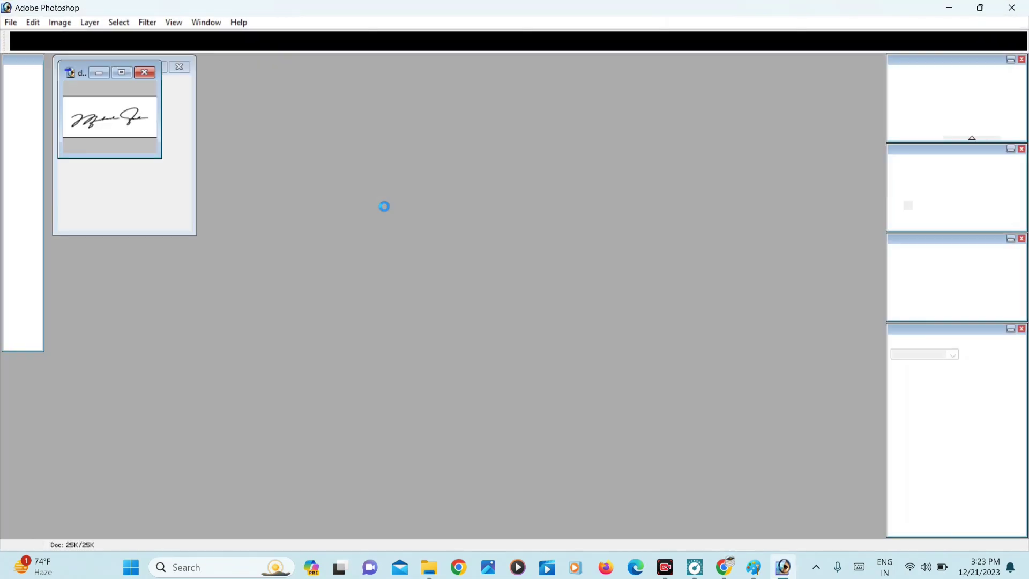
pyautogui.click(122, 73)
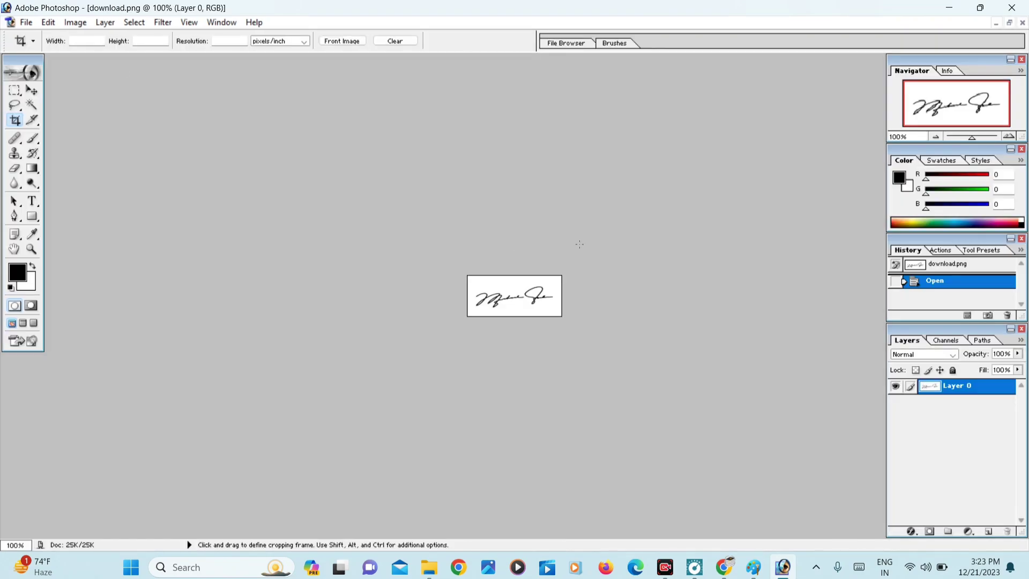
# Save a JPEG copy of the signature as SIGN in the CENTRAL BANK folder.
pyautogui.click(26, 22)
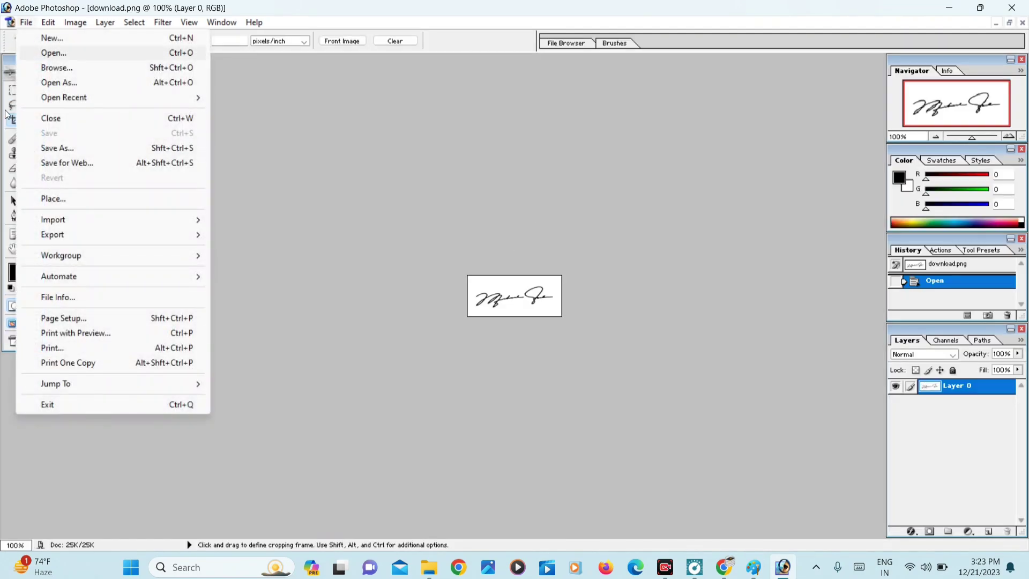
pyautogui.click(80, 150)
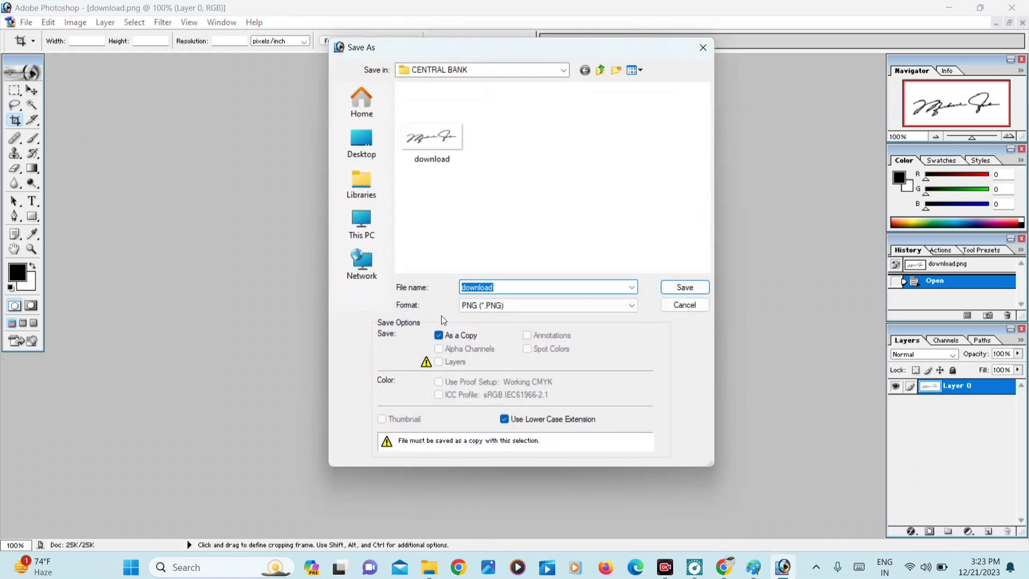
pyautogui.click(519, 314)
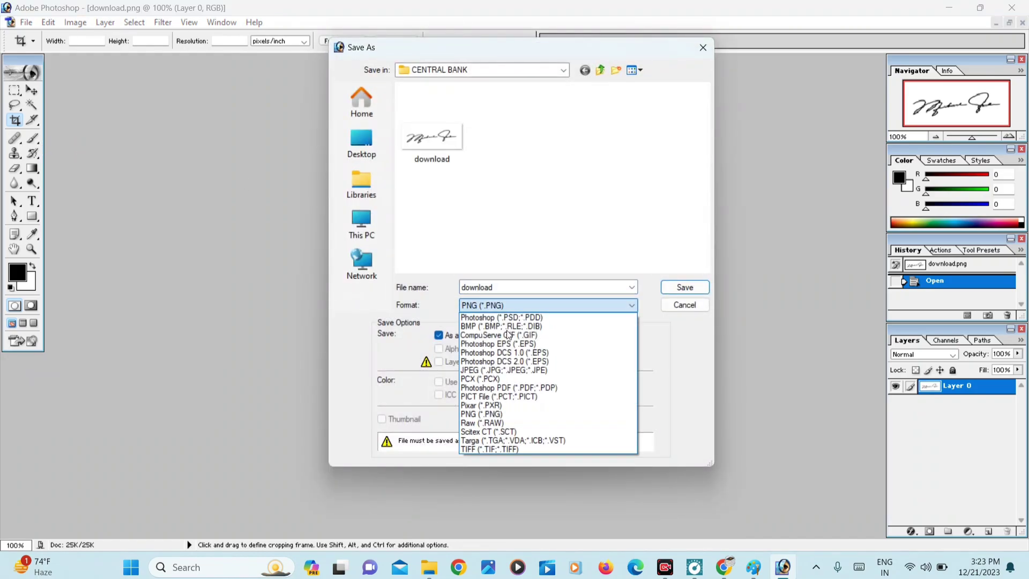
pyautogui.click(481, 371)
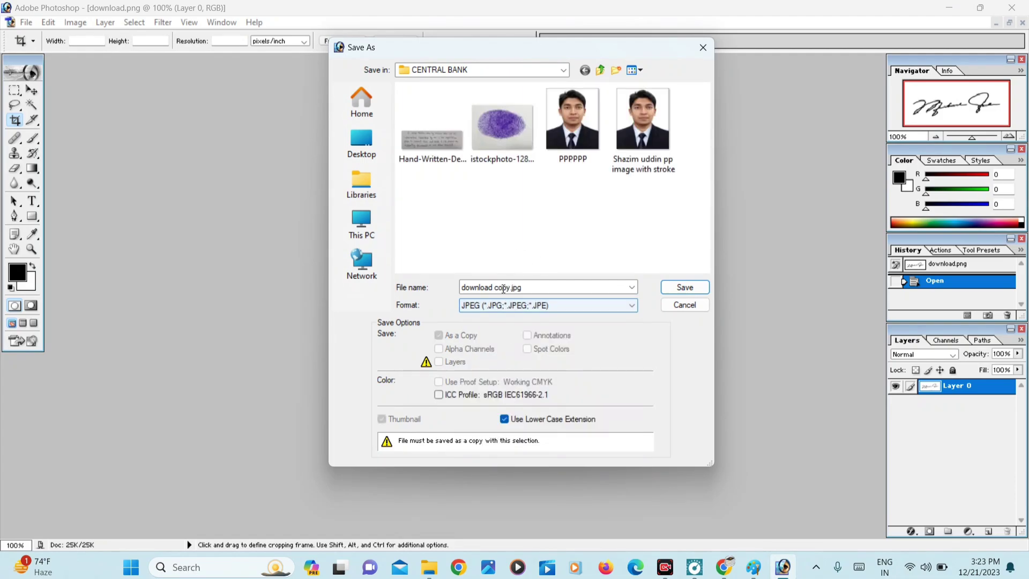
pyautogui.click(504, 287)
pyautogui.write('SIGN')
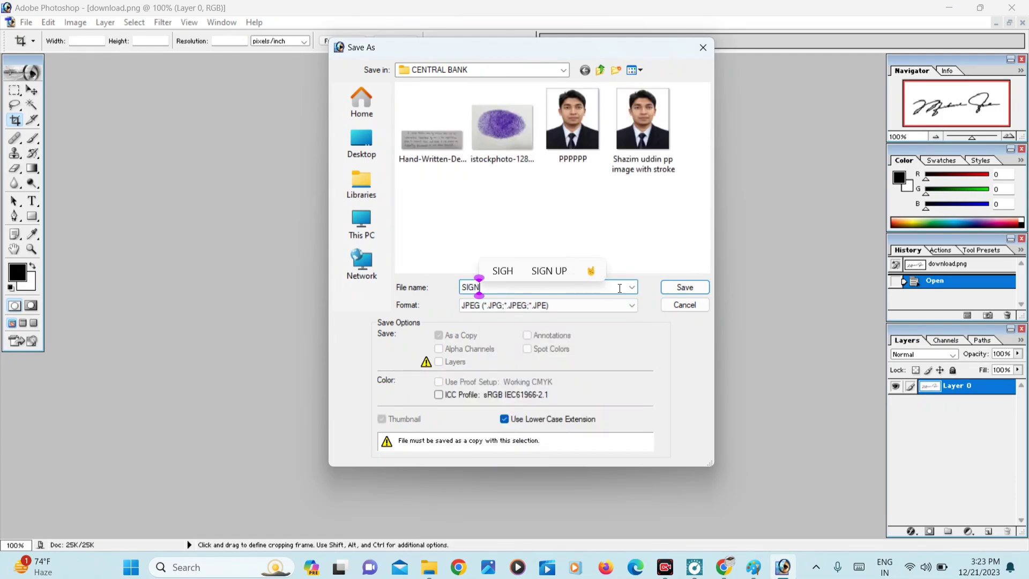
pyautogui.click(670, 288)
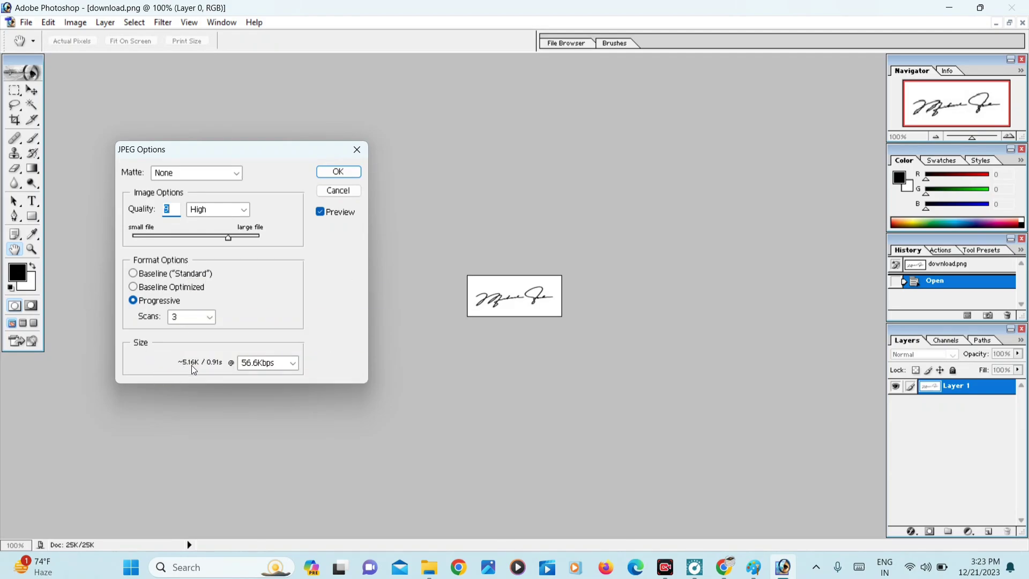
# Raise the JPEG quality to 12 (Maximum), finish saving the signature copy and return to the CENTRAL BANK folder.
pyautogui.moveTo(229, 240); pyautogui.dragTo(361, 246)
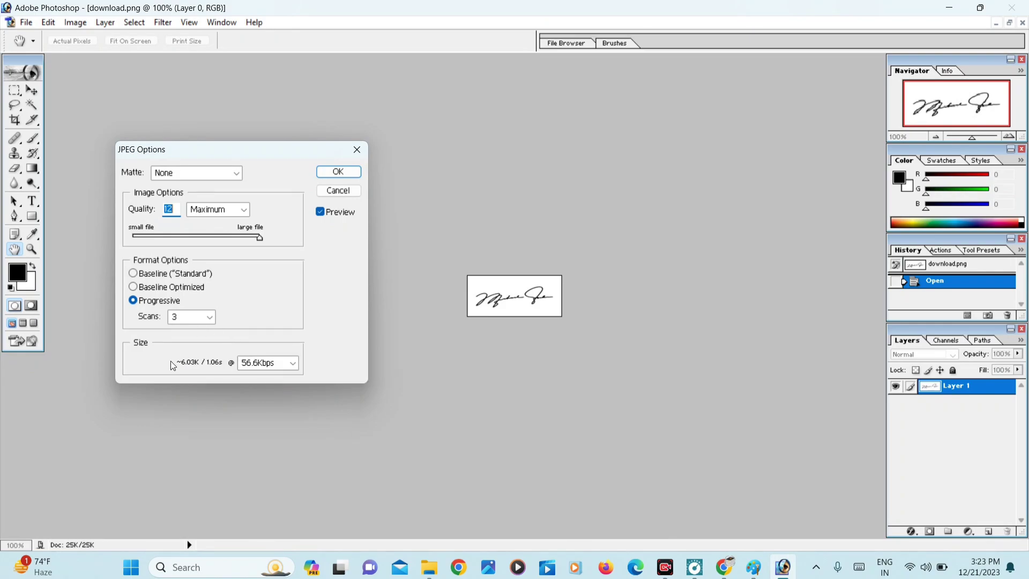
pyautogui.click(338, 172)
pyautogui.press('c')
pyautogui.click(948, 8)
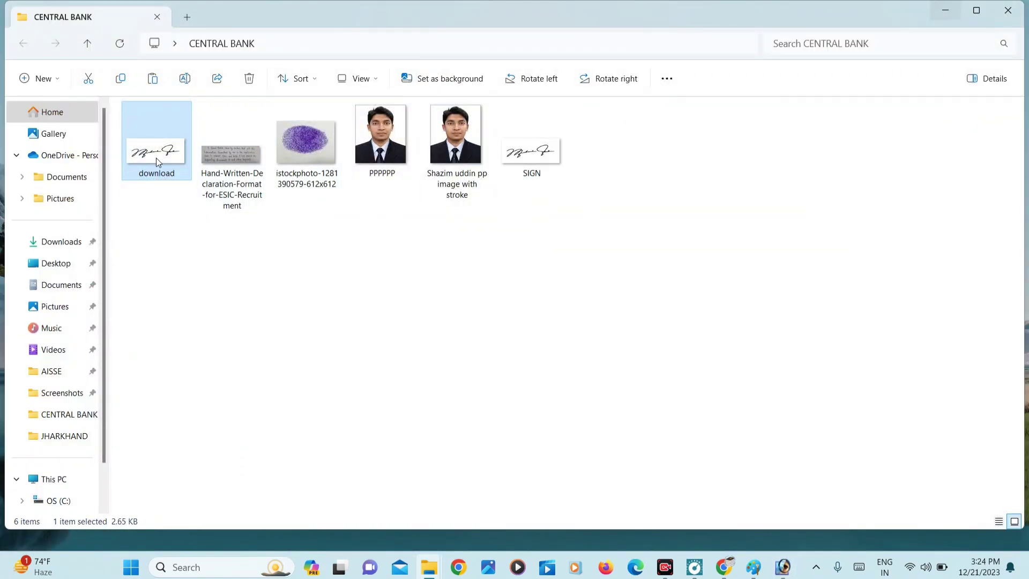
# Check the file size and pixel dimensions of the SIGN image in its file properties.
pyautogui.click(533, 155)
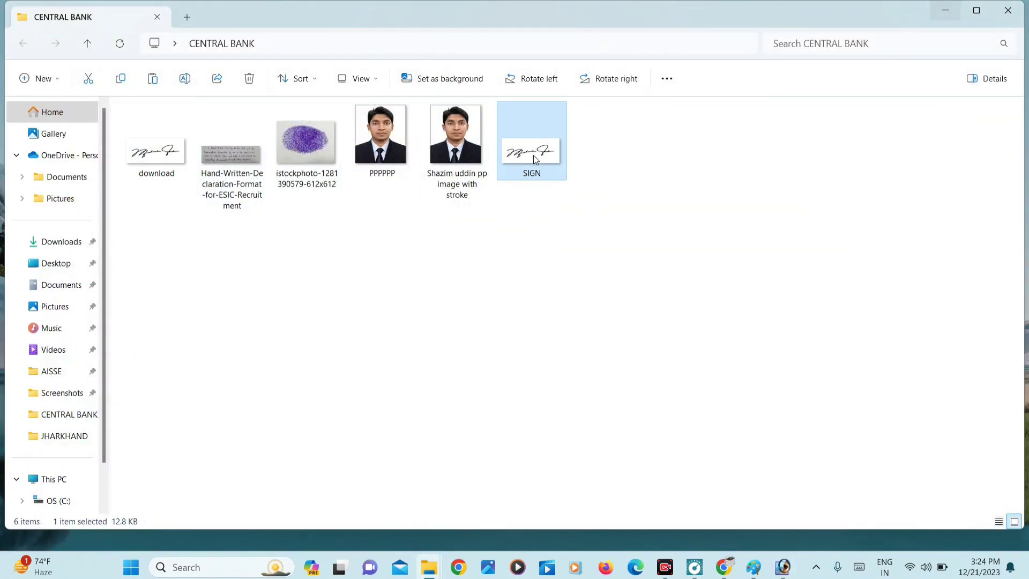
pyautogui.rightClick(533, 156)
pyautogui.click(576, 396)
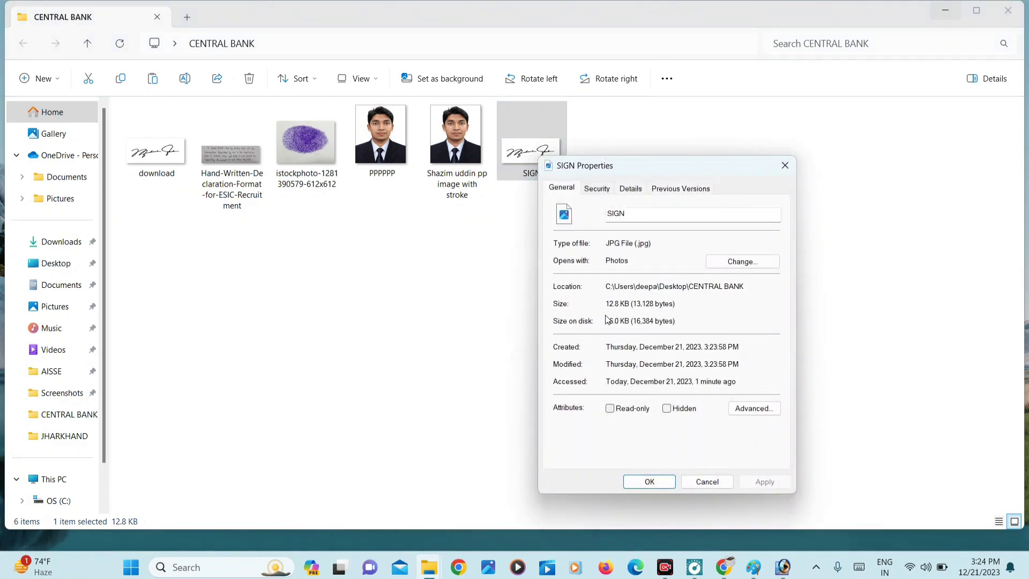
pyautogui.click(630, 187)
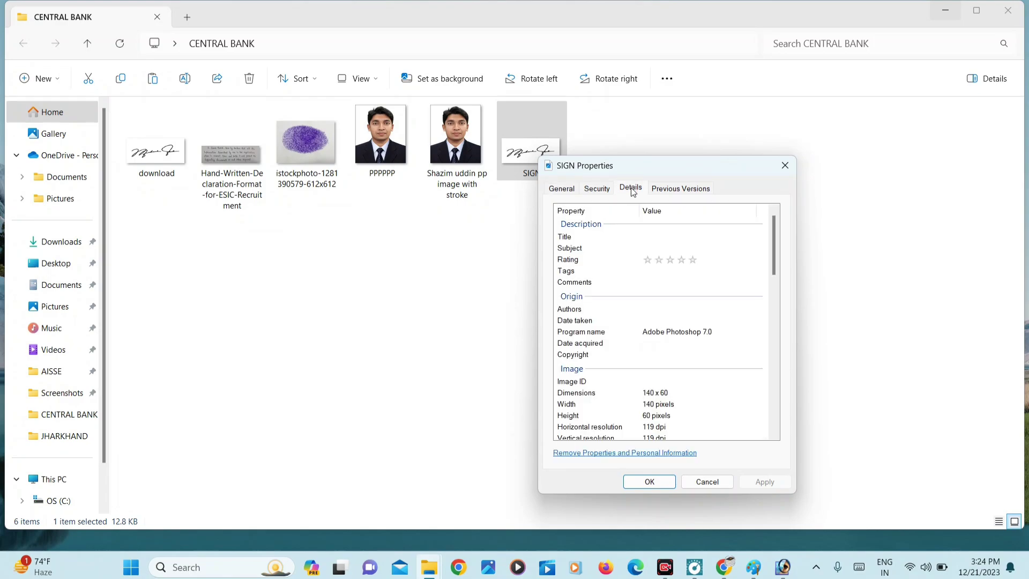
pyautogui.click(636, 397)
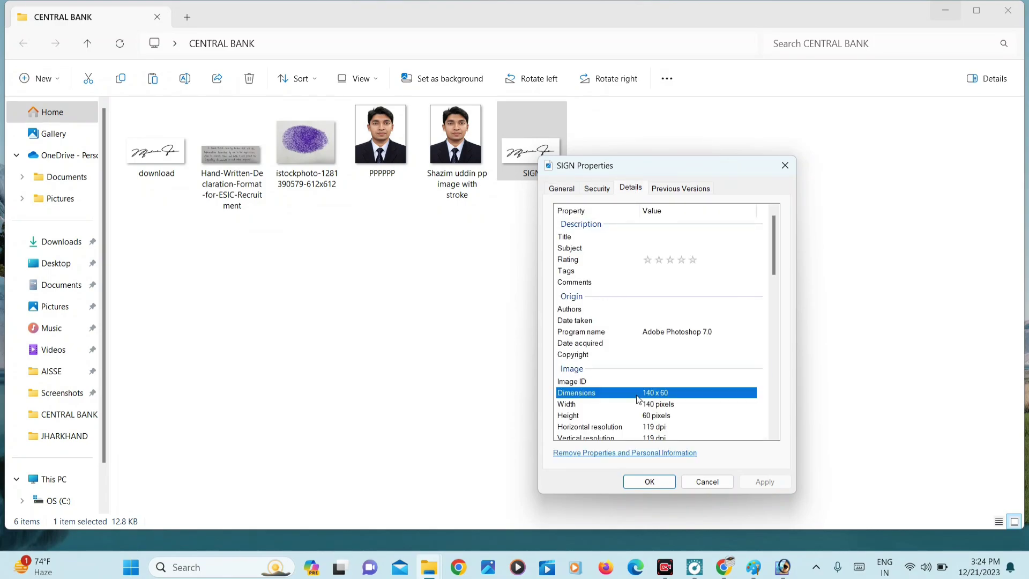
# Switch to the recruitment form in Chrome and upload PPPPPP from the Desktop's CENTRAL BANK folder as the candidate's scanned photograph.
pyautogui.moveTo(723, 567)
pyautogui.click(720, 501)
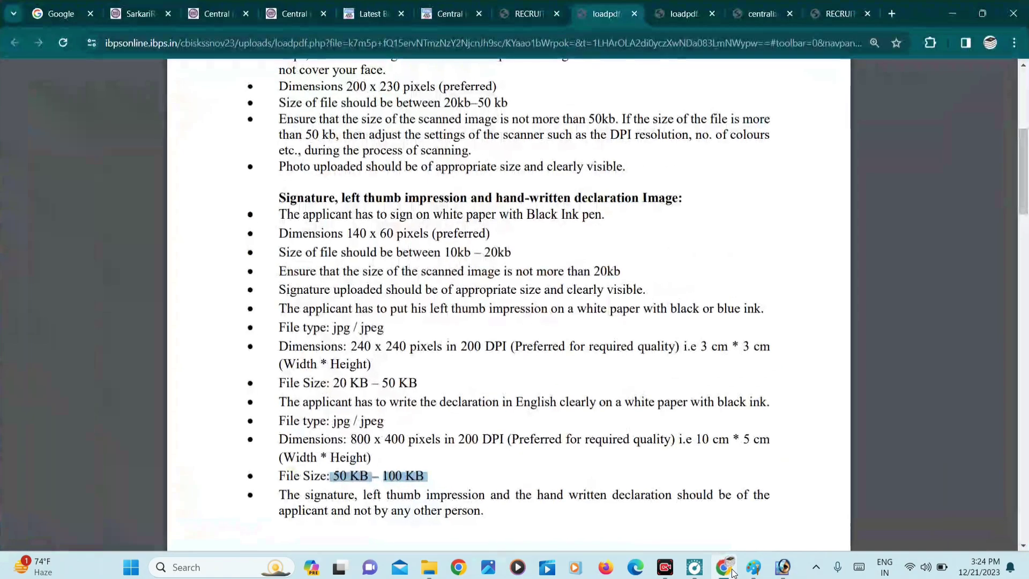
pyautogui.click(528, 13)
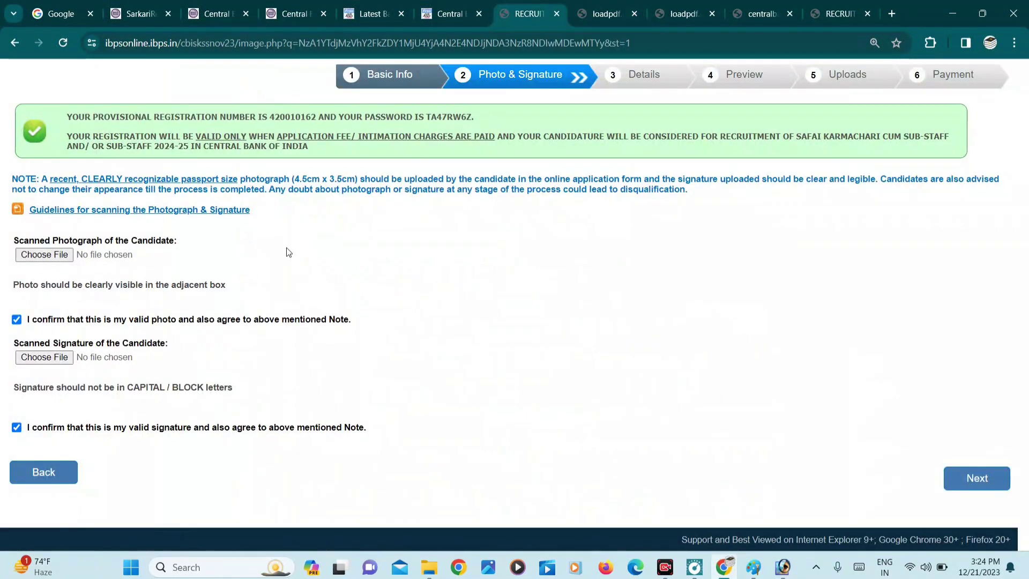
pyautogui.click(44, 255)
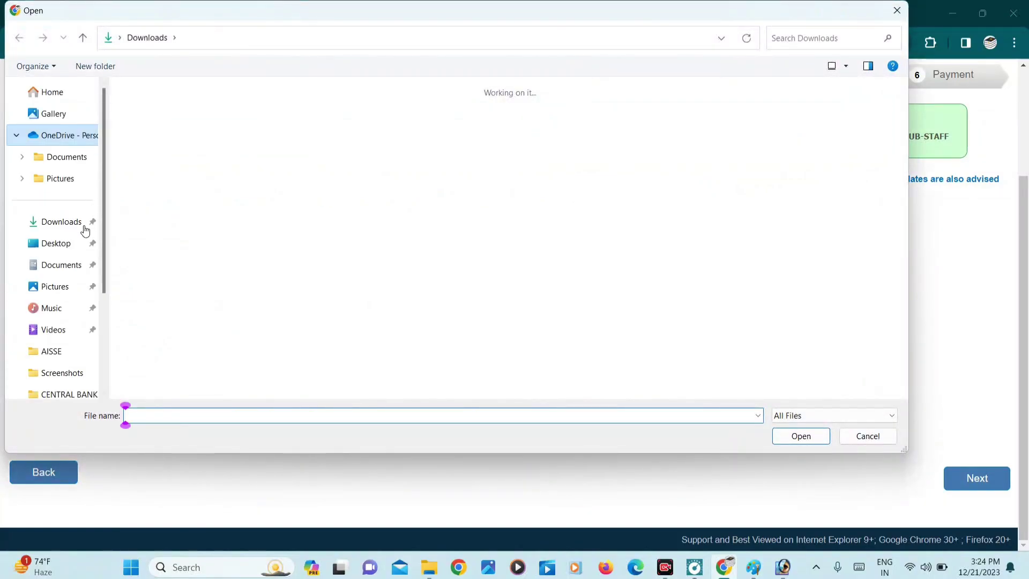
pyautogui.scroll(-1, 64, 236)
pyautogui.click(51, 239)
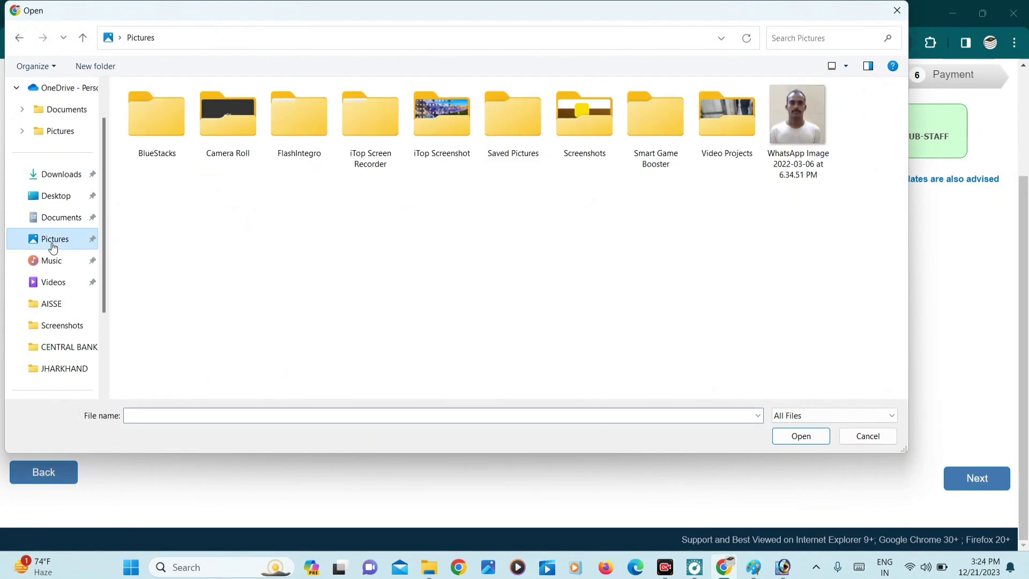
pyautogui.click(56, 196)
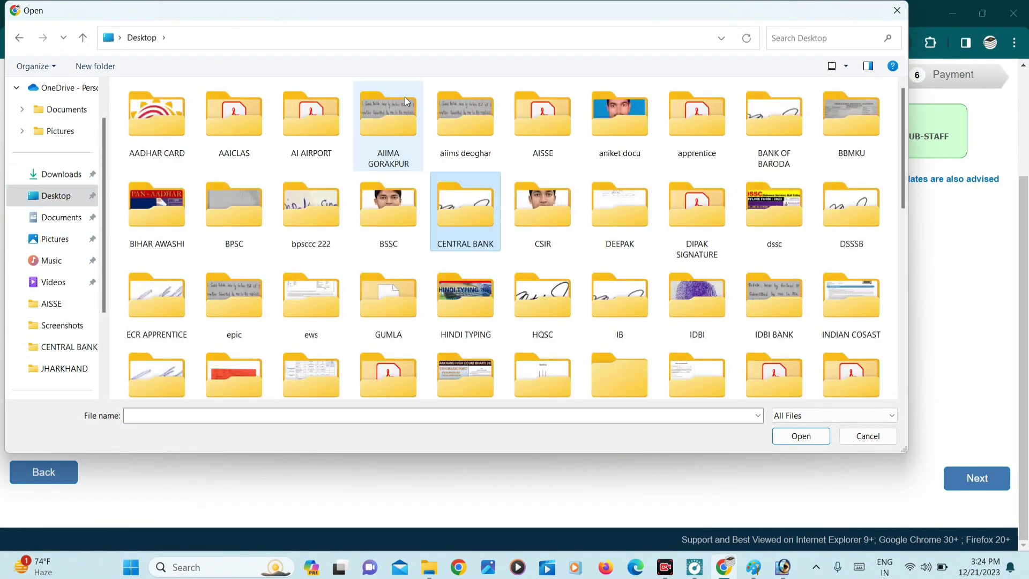
pyautogui.doubleClick(483, 208)
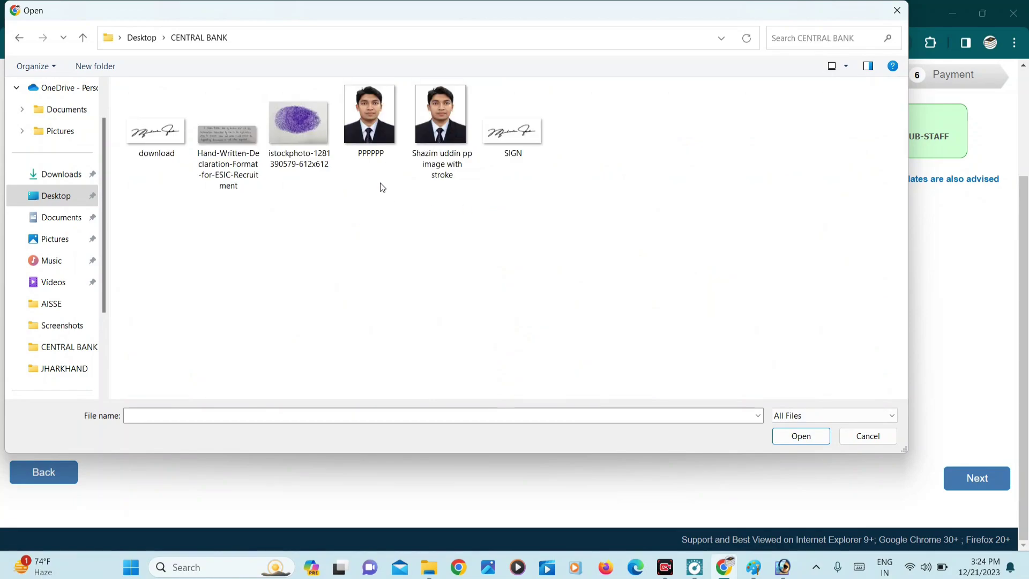
pyautogui.click(373, 136)
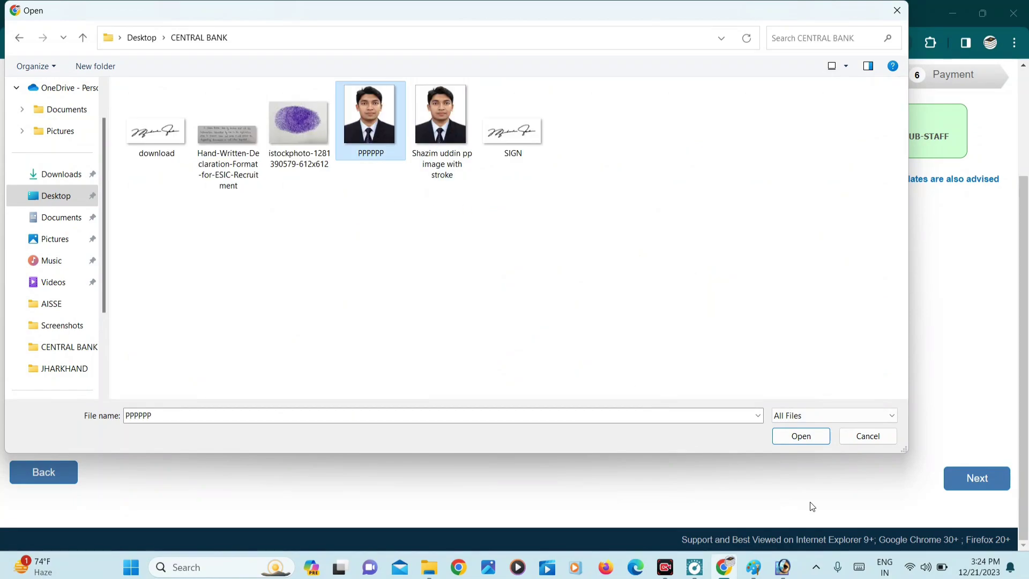
pyautogui.click(803, 437)
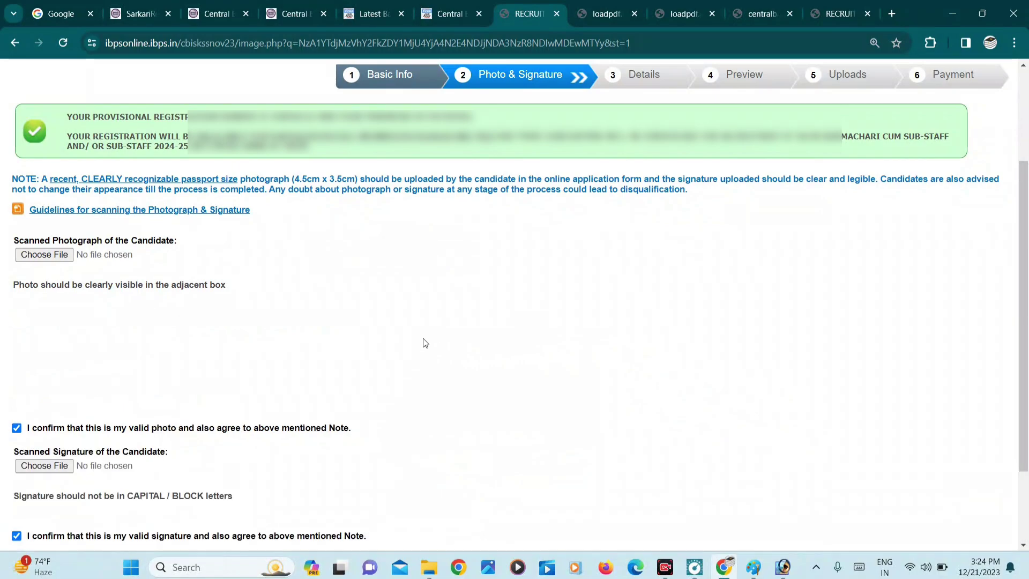
# Upload SIGN from the Desktop's CENTRAL BANK folder as the candidate's scanned signature.
pyautogui.click(56, 464)
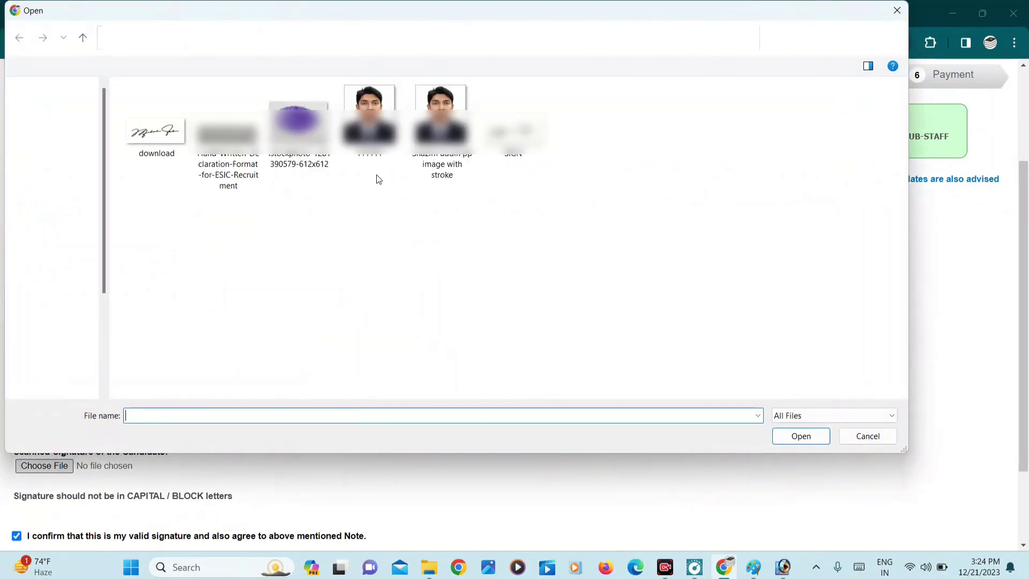
pyautogui.click(513, 124)
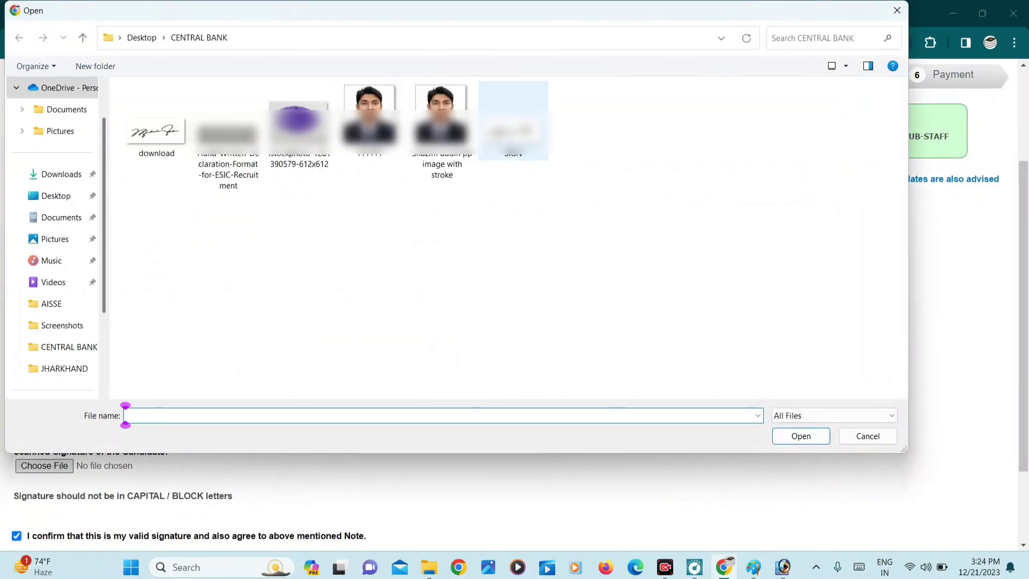
pyautogui.click(793, 436)
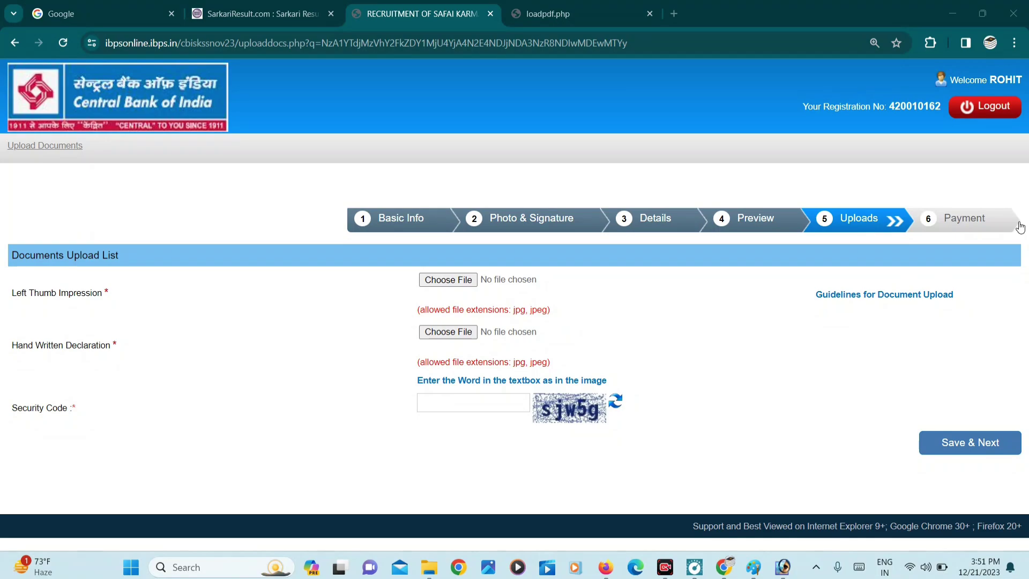
# Open the document upload guidelines and read the dimensions and file sizes required for the left thumb impression and hand-written declaration.
pyautogui.click(849, 301)
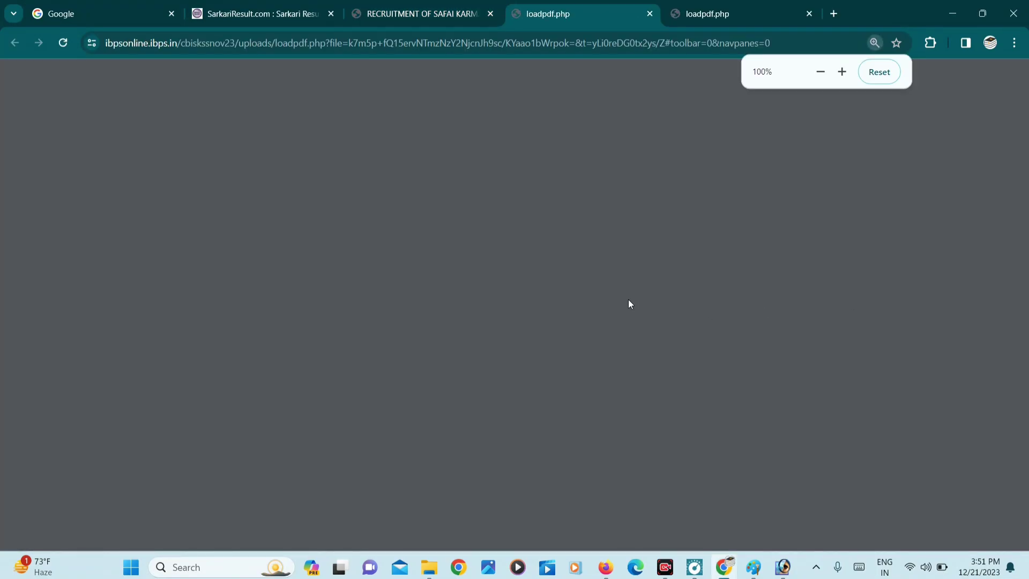
pyautogui.scroll(-4, 554, 315)
pyautogui.scroll(-1, 554, 315)
pyautogui.hotkey('ctrl', '+')
pyautogui.hotkey('ctrl', '+')
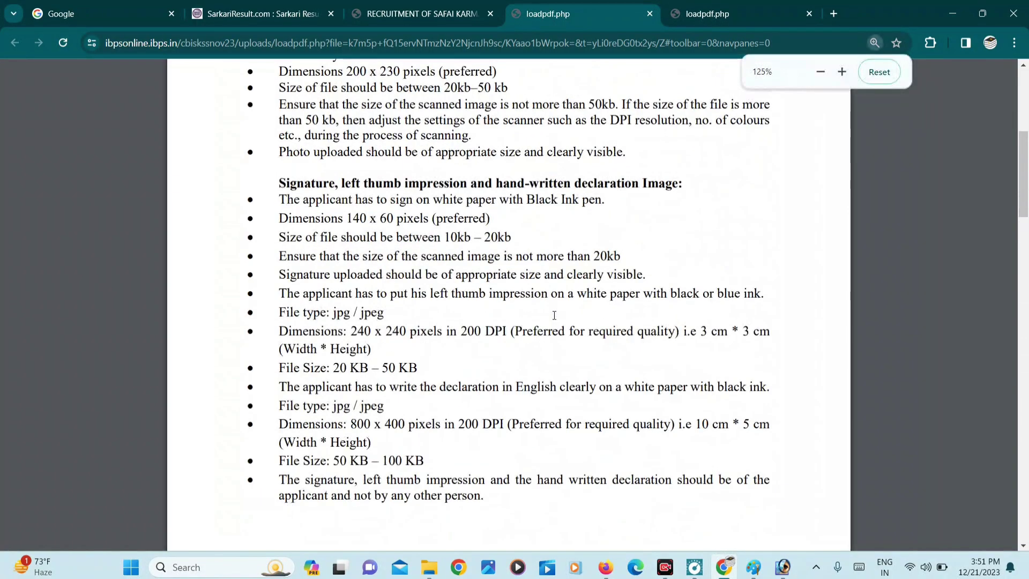
pyautogui.scroll(-2, 411, 289)
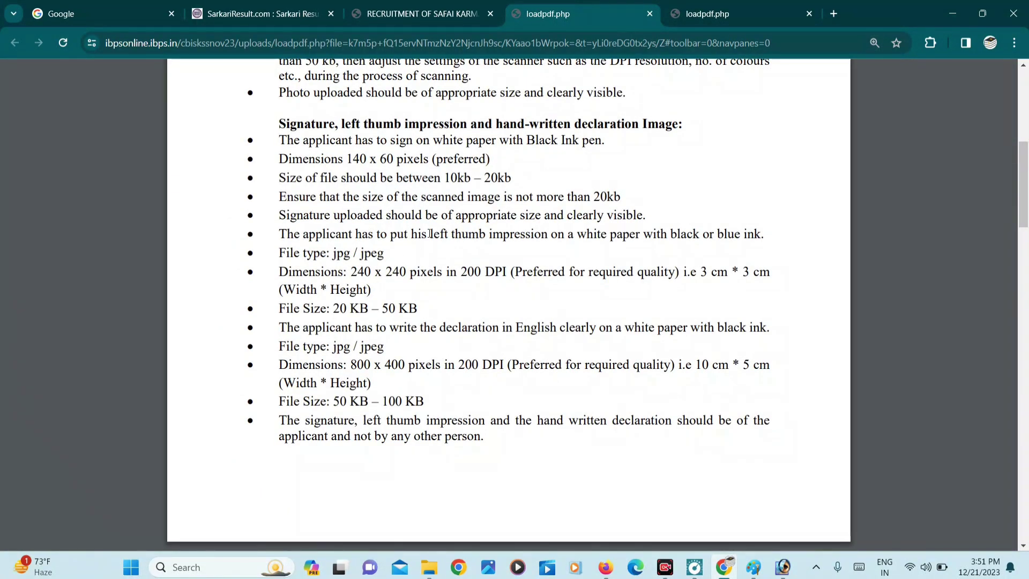
pyautogui.moveTo(421, 234); pyautogui.dragTo(558, 235)
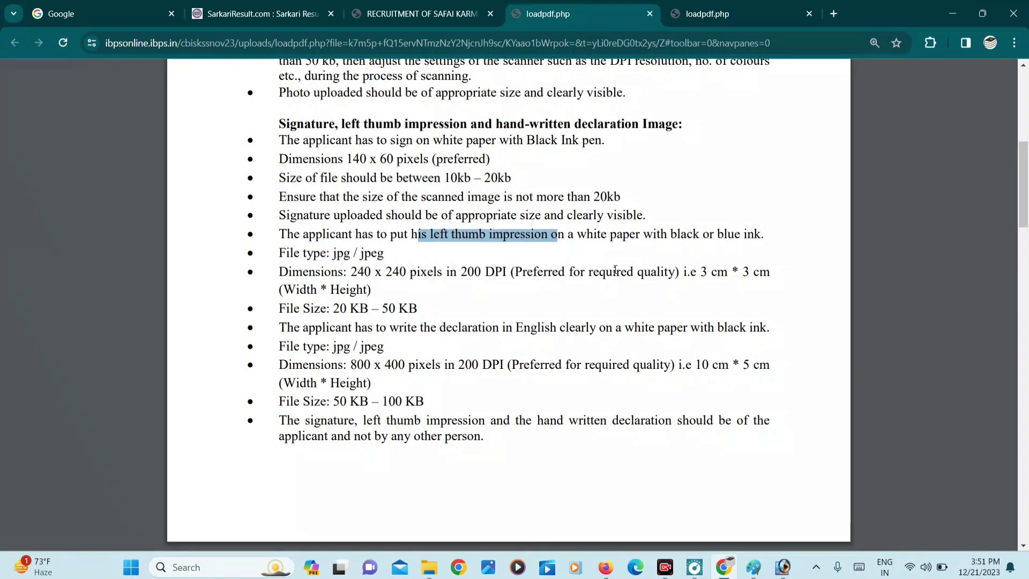
pyautogui.moveTo(352, 272); pyautogui.dragTo(457, 272)
pyautogui.moveTo(333, 309); pyautogui.dragTo(395, 309)
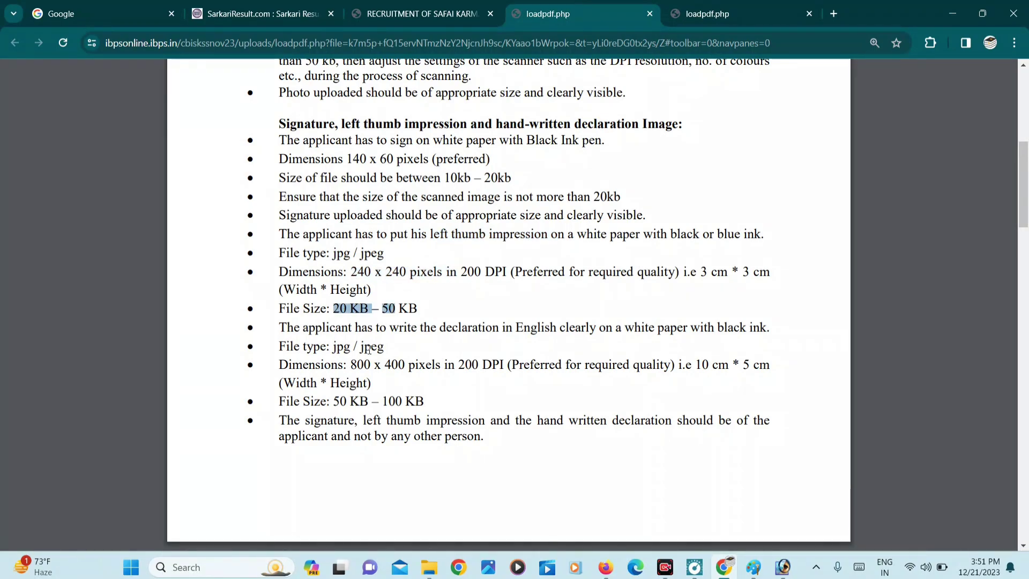
pyautogui.moveTo(351, 365); pyautogui.dragTo(415, 365)
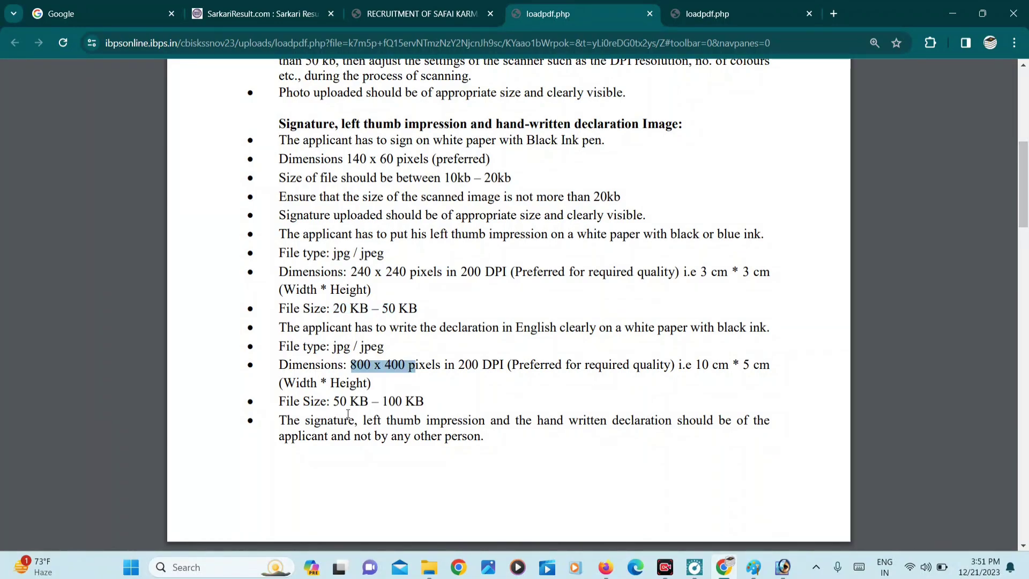
pyautogui.moveTo(334, 401); pyautogui.dragTo(426, 402)
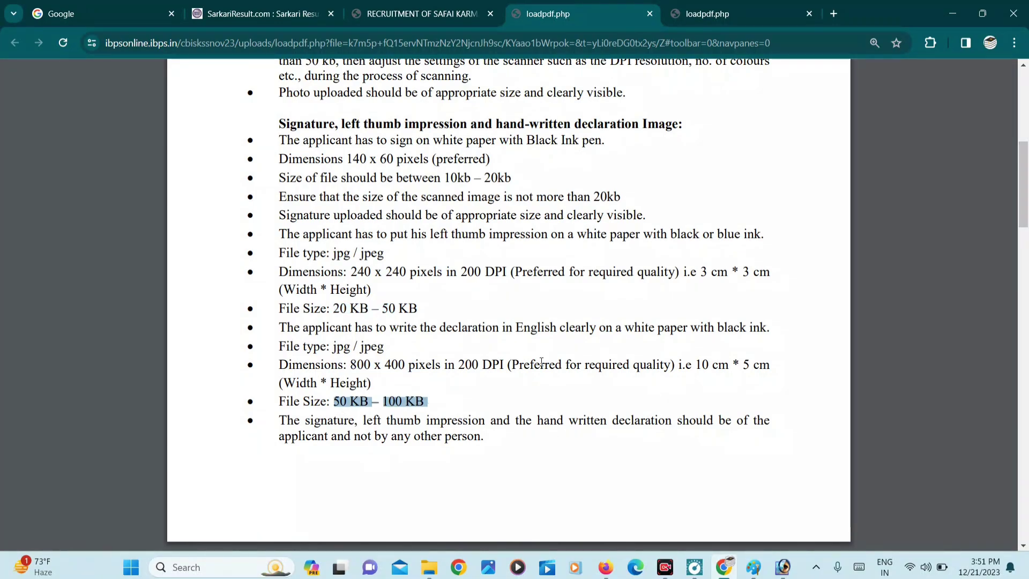
# Minimise the browser windows to return to the CENTRAL BANK folder and close the SIGN properties.
pyautogui.click(941, 15)
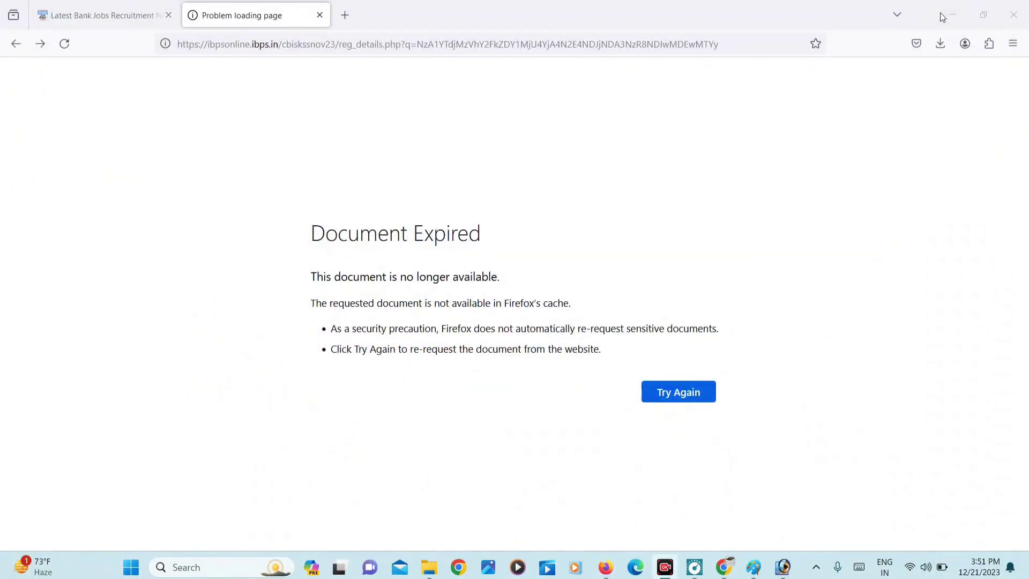
pyautogui.click(941, 12)
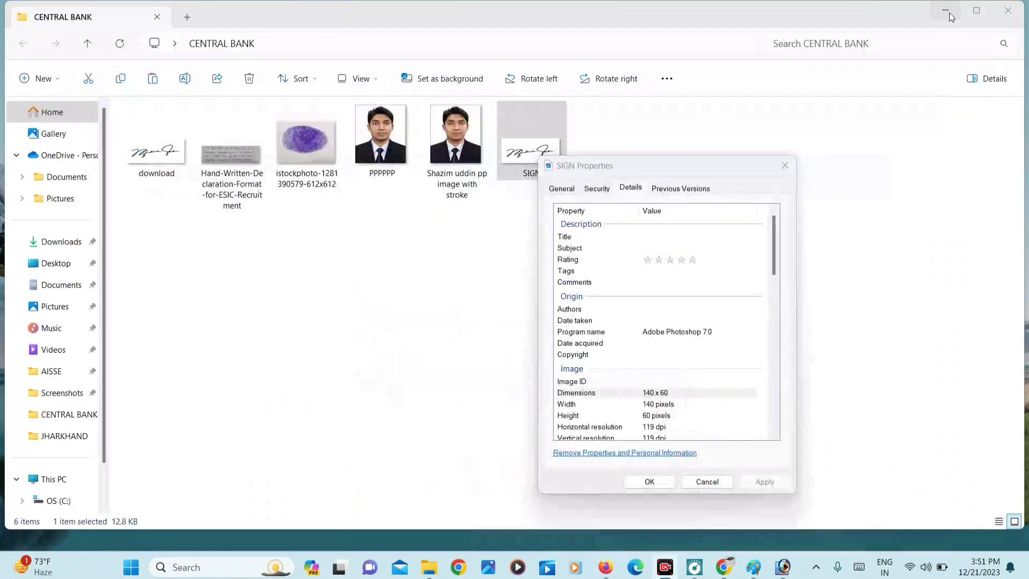
pyautogui.click(792, 161)
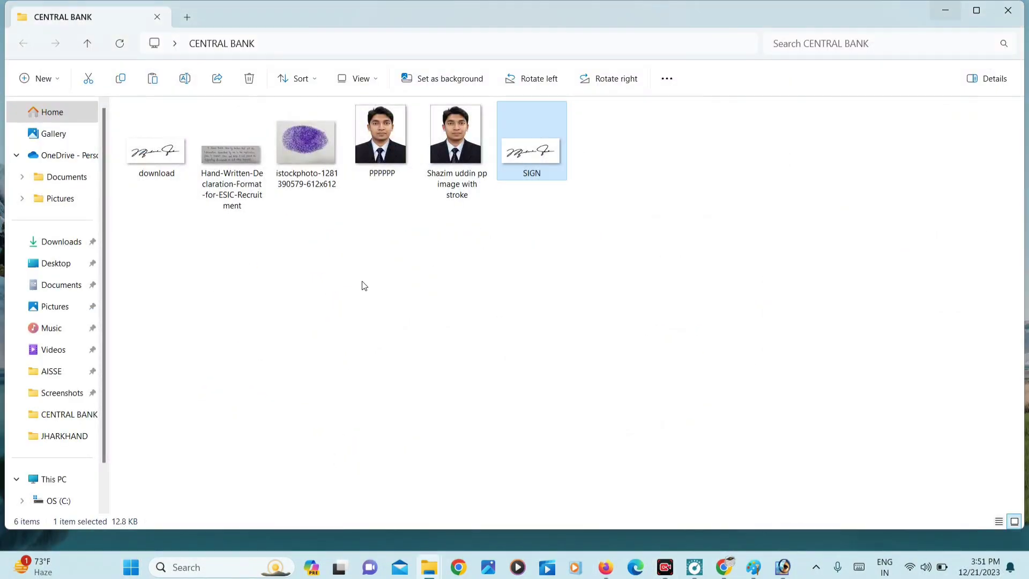
pyautogui.moveTo(401, 324); pyautogui.dragTo(299, 107)
pyautogui.click(318, 275)
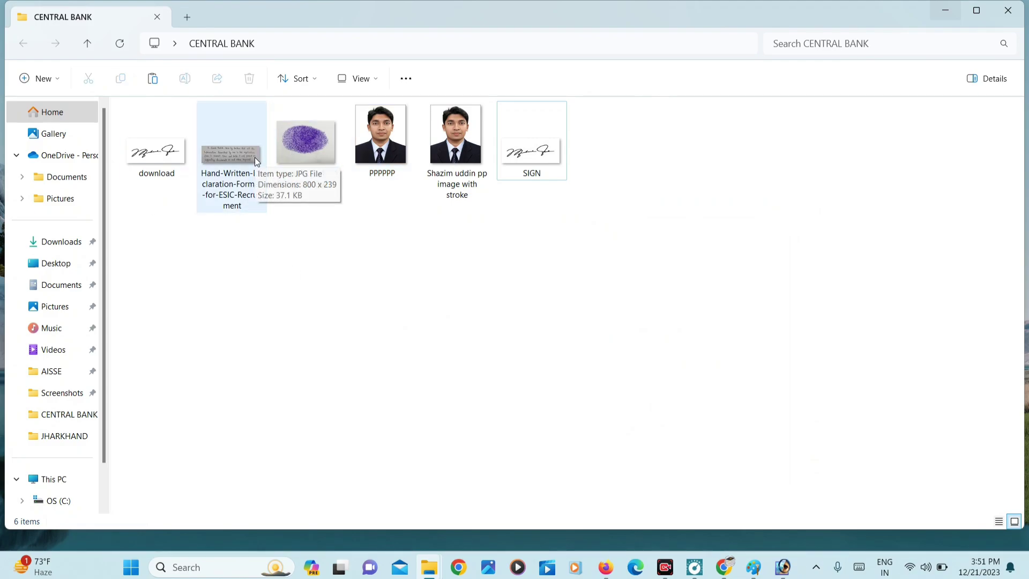
pyautogui.click(282, 153)
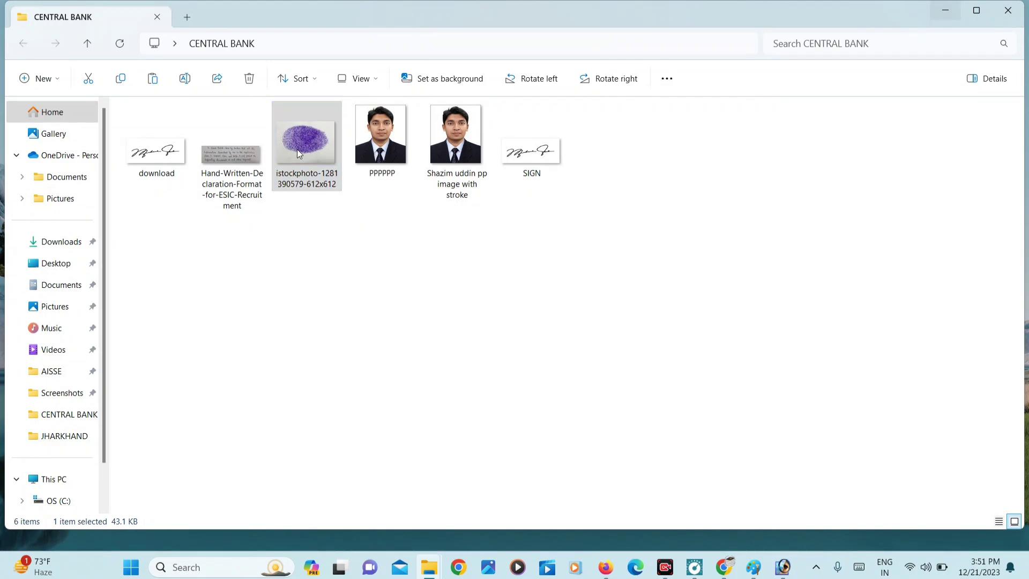
pyautogui.rightClick(297, 149)
pyautogui.moveTo(352, 226)
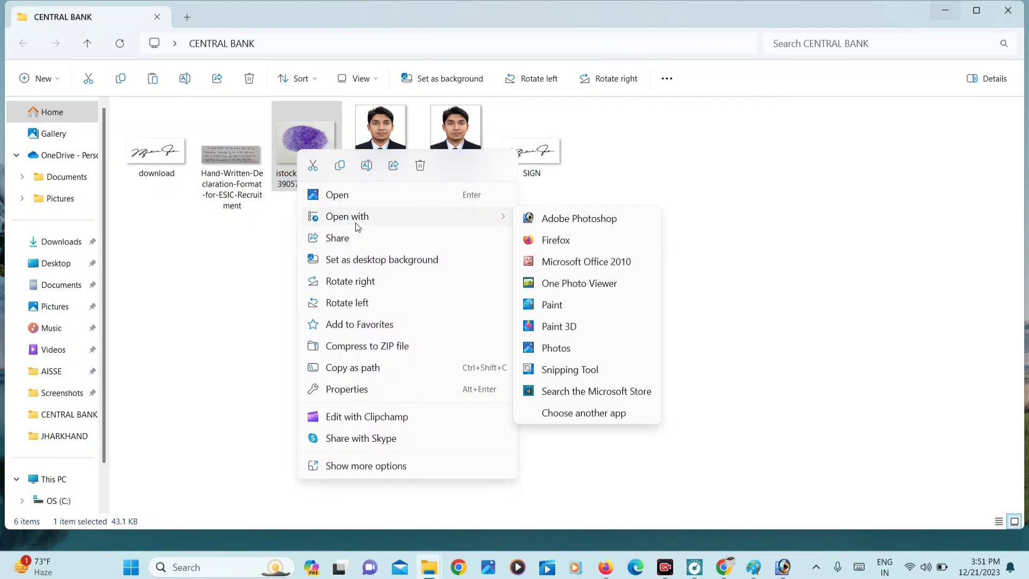
pyautogui.click(554, 304)
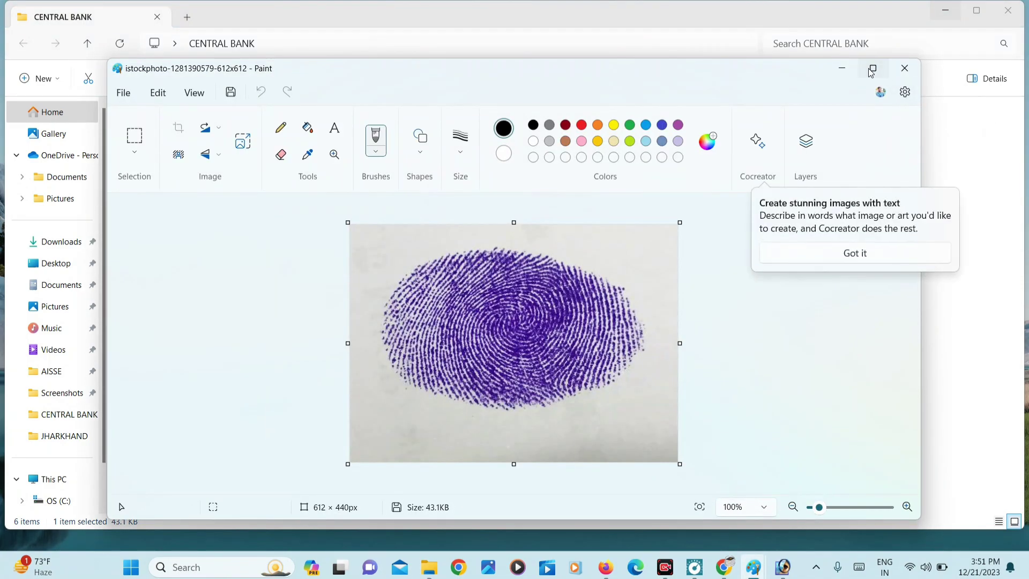
pyautogui.click(872, 68)
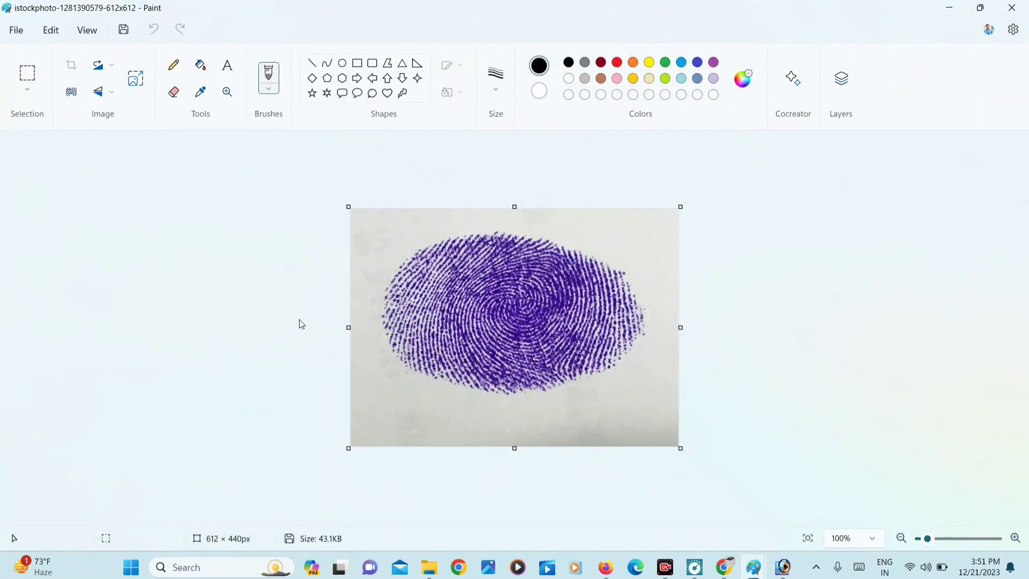
# Start resizing the thumb impression in pixels with the aspect ratio unlocked, moving the resize dialog clear of the image.
pyautogui.click(133, 81)
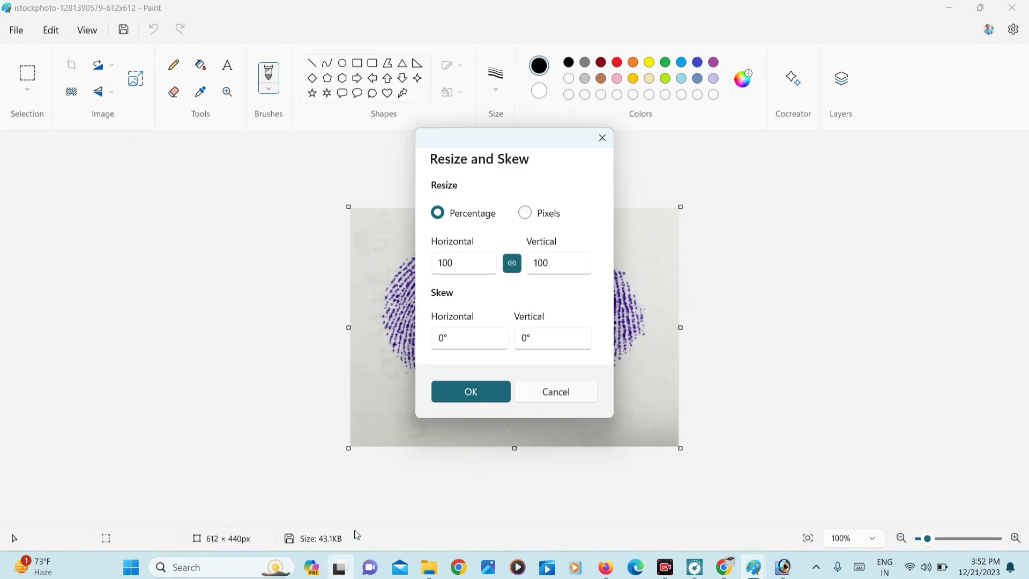
pyautogui.click(525, 213)
pyautogui.moveTo(545, 155); pyautogui.dragTo(289, 203)
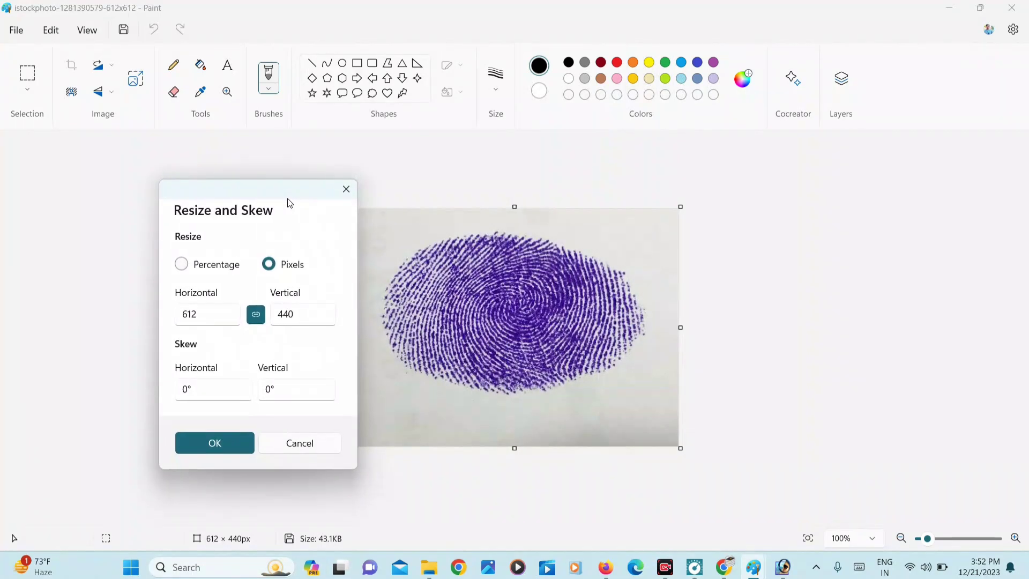
pyautogui.click(255, 314)
# Resize the thumb impression to 240 pixels horizontal by 240 pixels vertical and save the image.
pyautogui.click(221, 314)
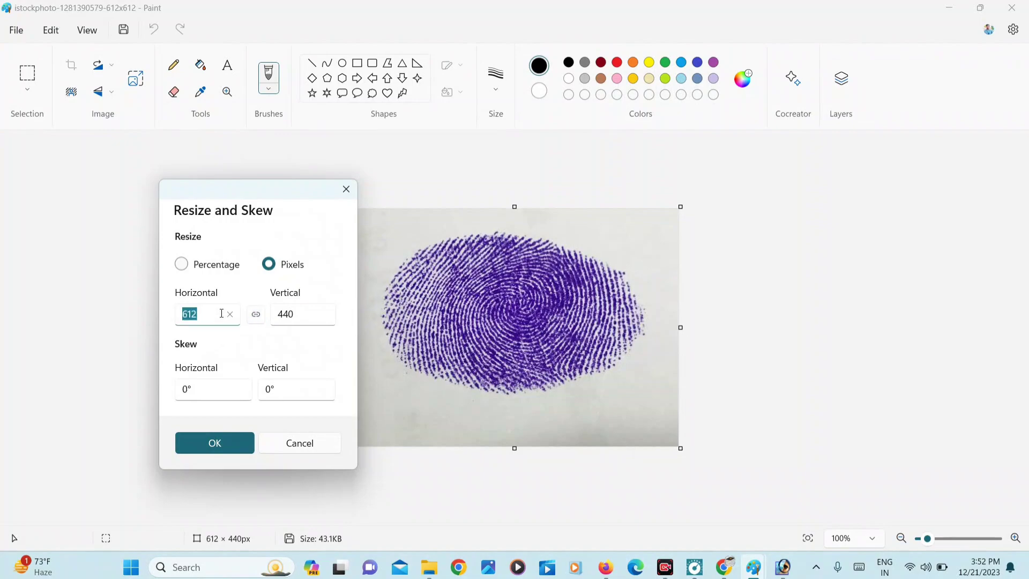
pyautogui.press('BackSpace')
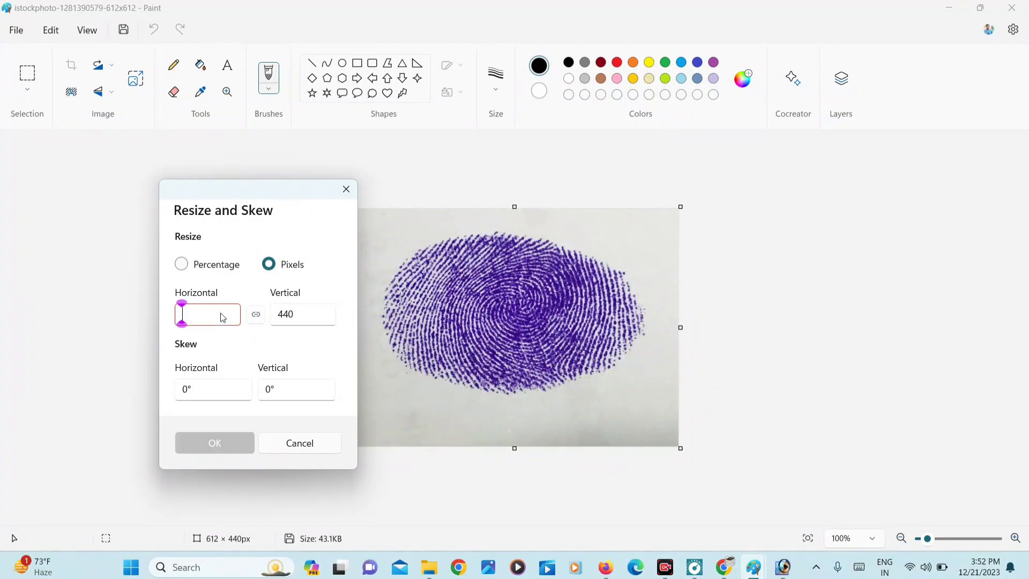
pyautogui.write('2')
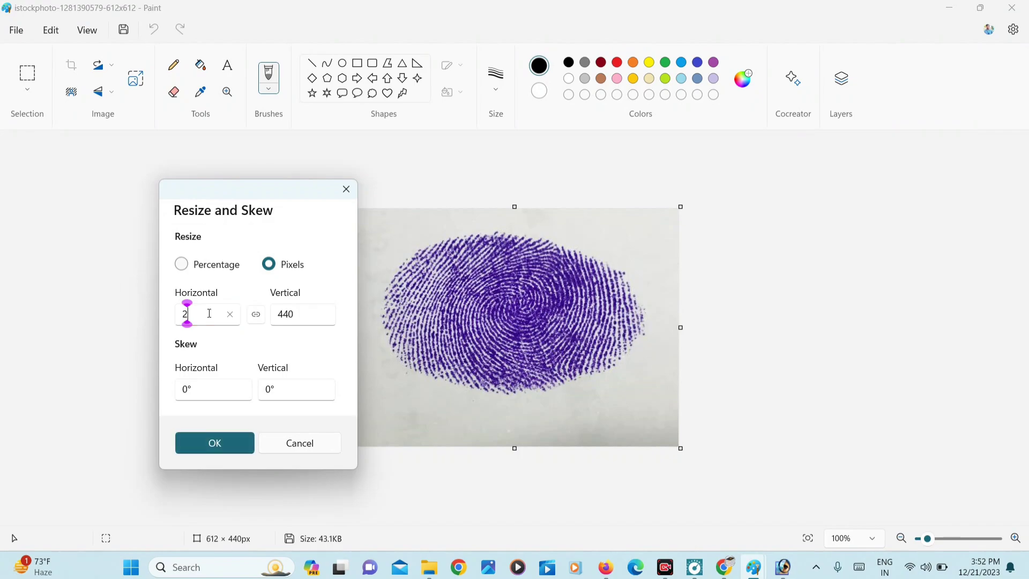
pyautogui.write('40')
pyautogui.press('Tab')
pyautogui.press('Tab')
pyautogui.write('240')
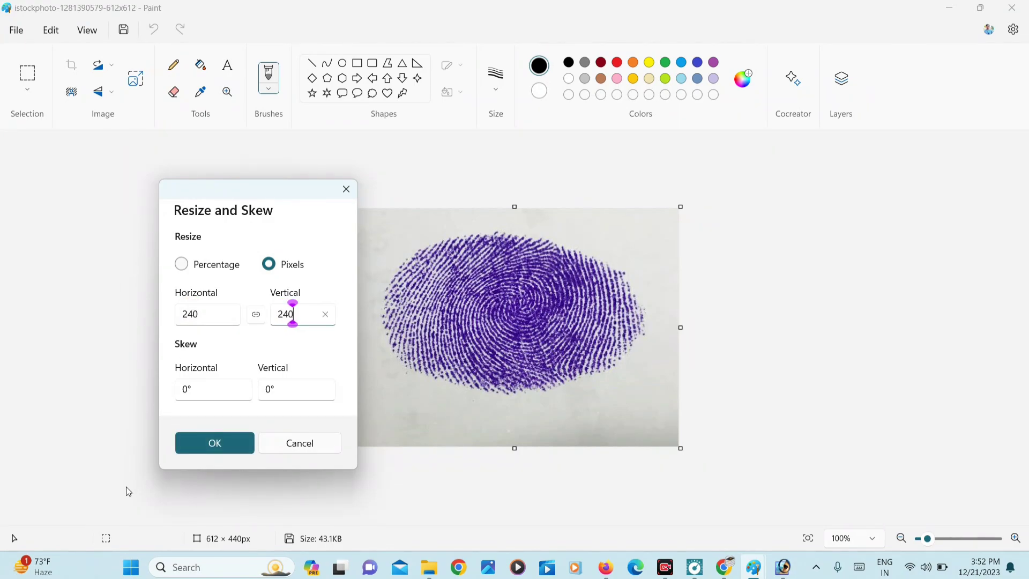
pyautogui.click(214, 442)
pyautogui.click(124, 30)
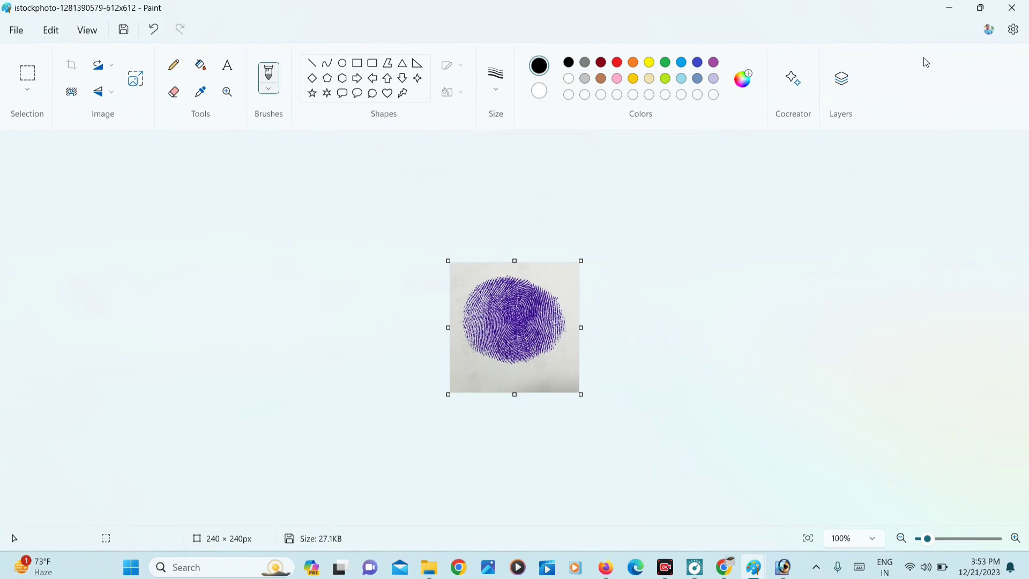
# Return to the CENTRAL BANK folder and open the Hand-Written-Declaration-Format-for-ESIC-Recruitment image in Paint.
pyautogui.click(945, 8)
pyautogui.click(238, 152)
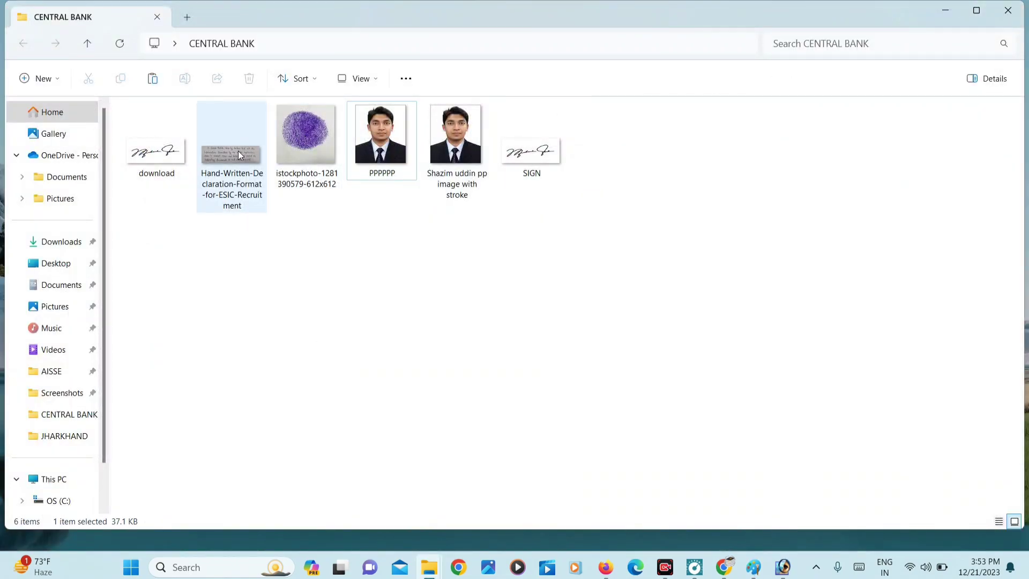
pyautogui.rightClick(238, 150)
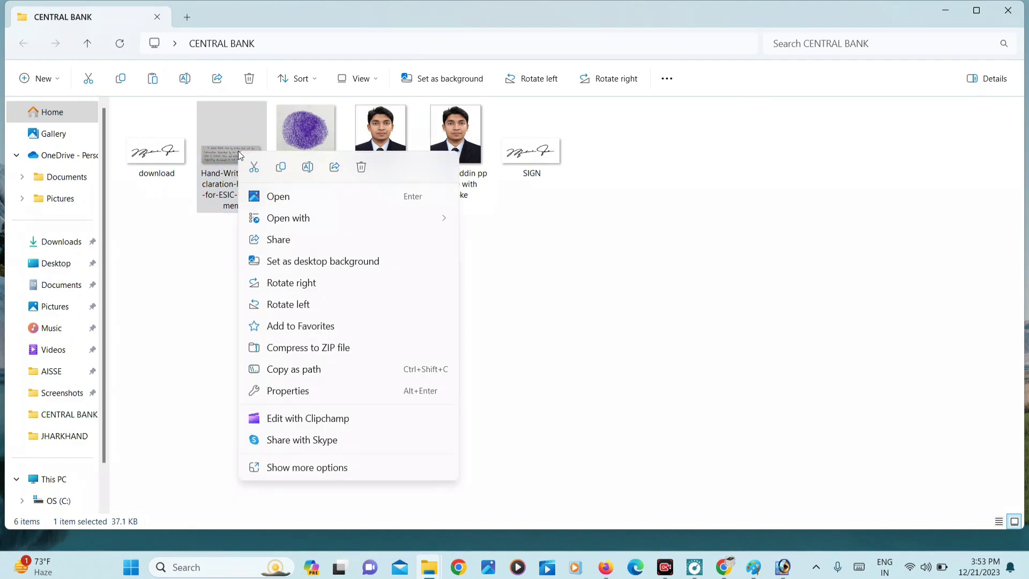
pyautogui.moveTo(330, 218)
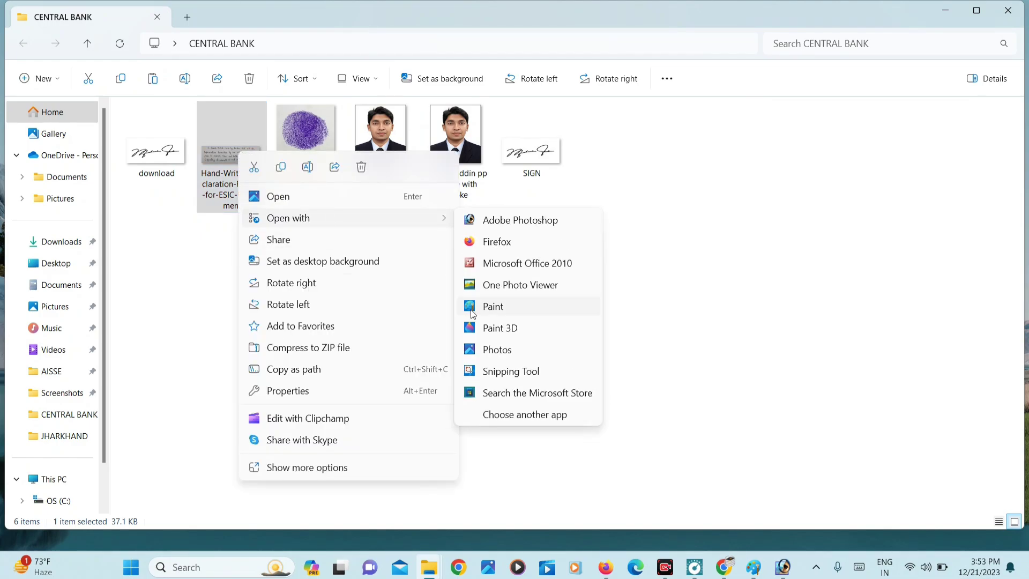
pyautogui.click(472, 308)
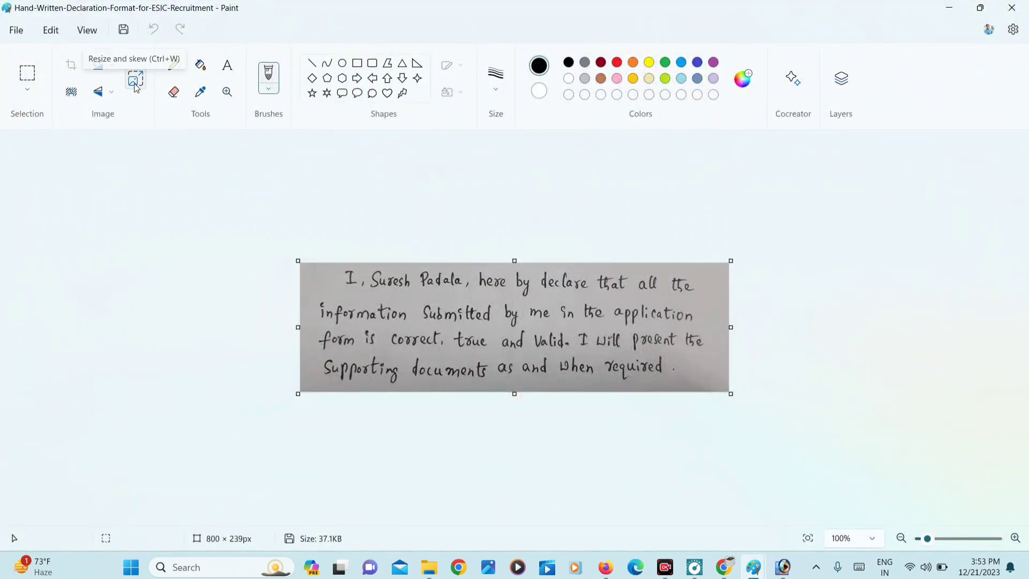
# Start resizing the hand-written declaration in pixels with the aspect ratio unlocked, moving the resize dialog clear of the image.
pyautogui.click(135, 86)
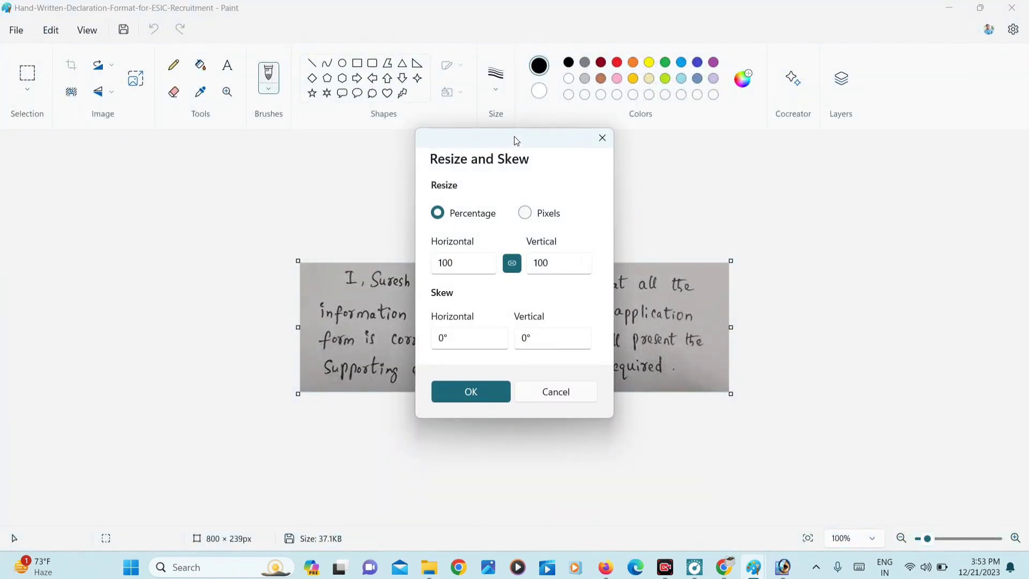
pyautogui.moveTo(515, 140); pyautogui.dragTo(183, 171)
pyautogui.click(195, 244)
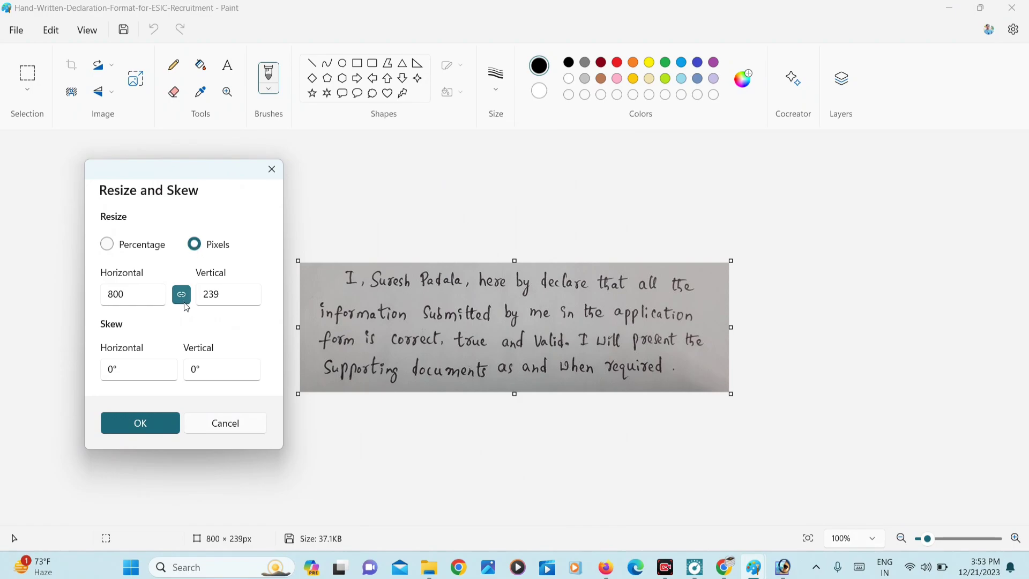
pyautogui.click(182, 294)
# Check the declaration dimensions in the upload guidelines, resize the hand-written declaration to 800 by 400 pixels and save the image.
pyautogui.click(150, 293)
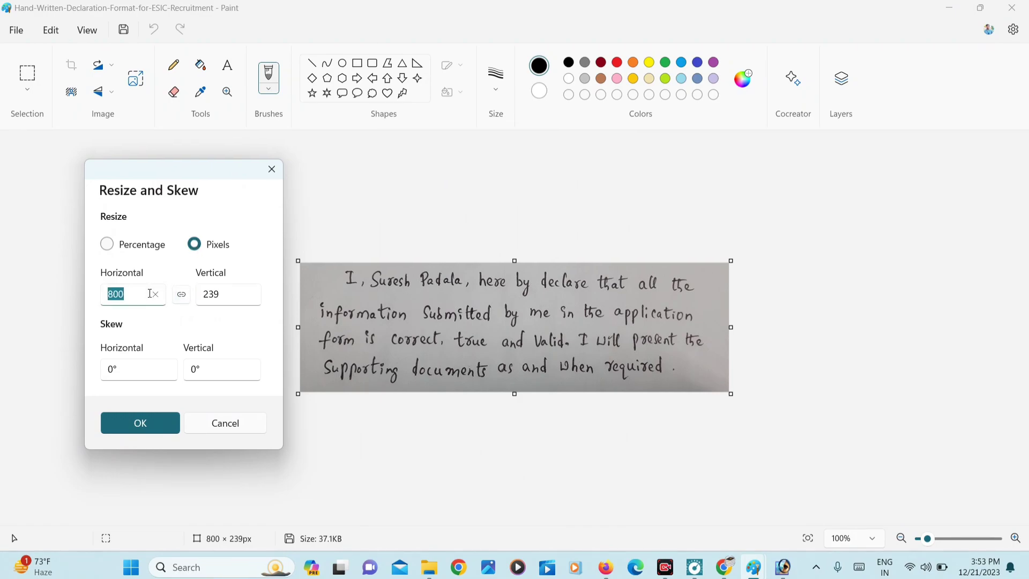
pyautogui.click(723, 568)
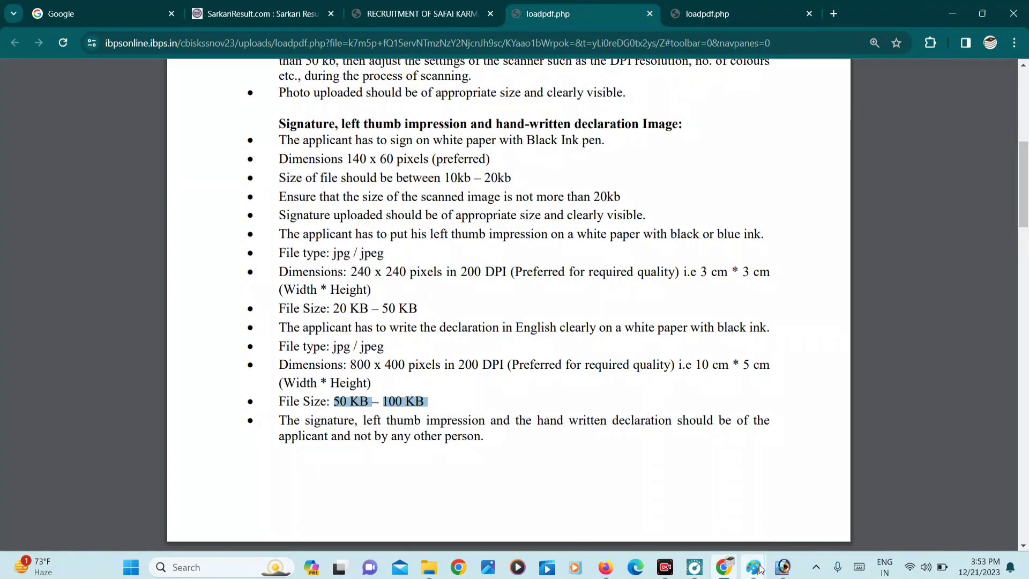
pyautogui.moveTo(753, 567)
pyautogui.click(911, 507)
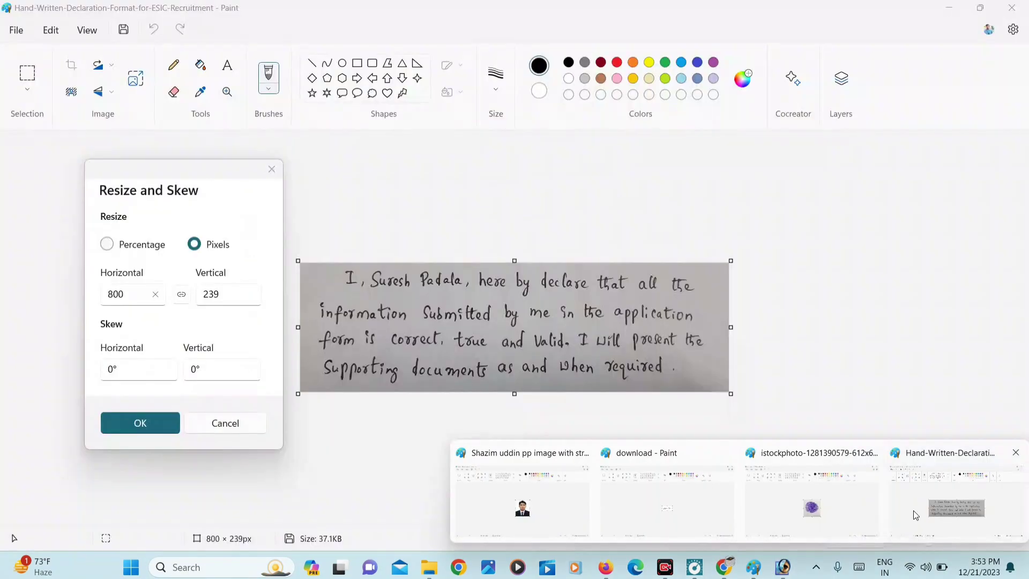
pyautogui.click(236, 291)
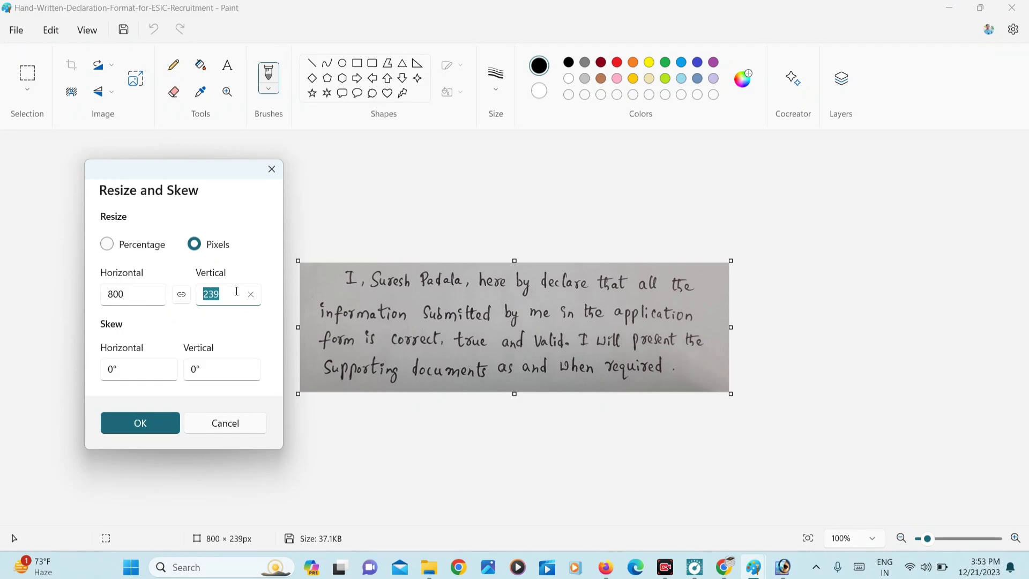
pyautogui.write('400')
pyautogui.click(138, 428)
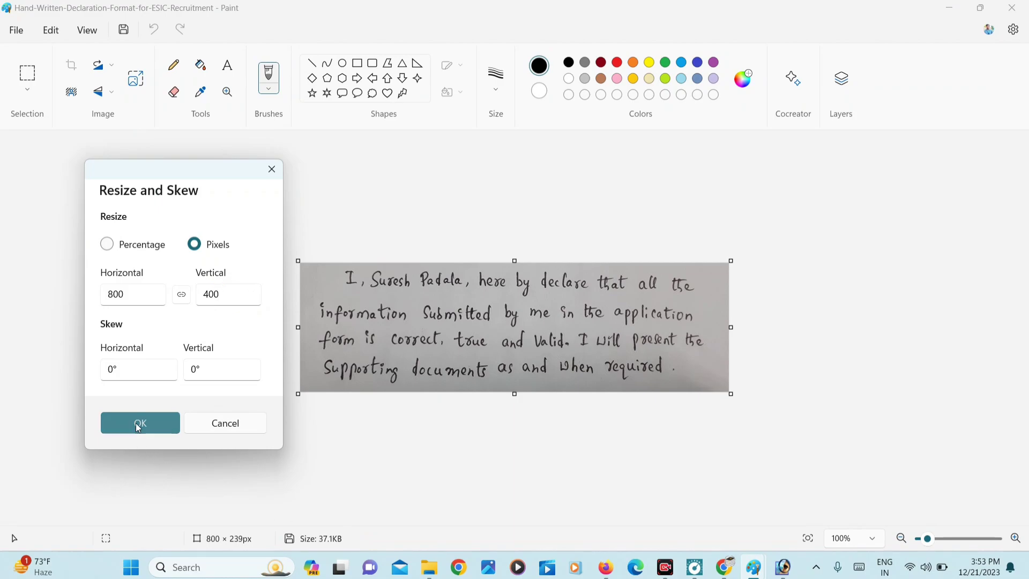
pyautogui.click(123, 31)
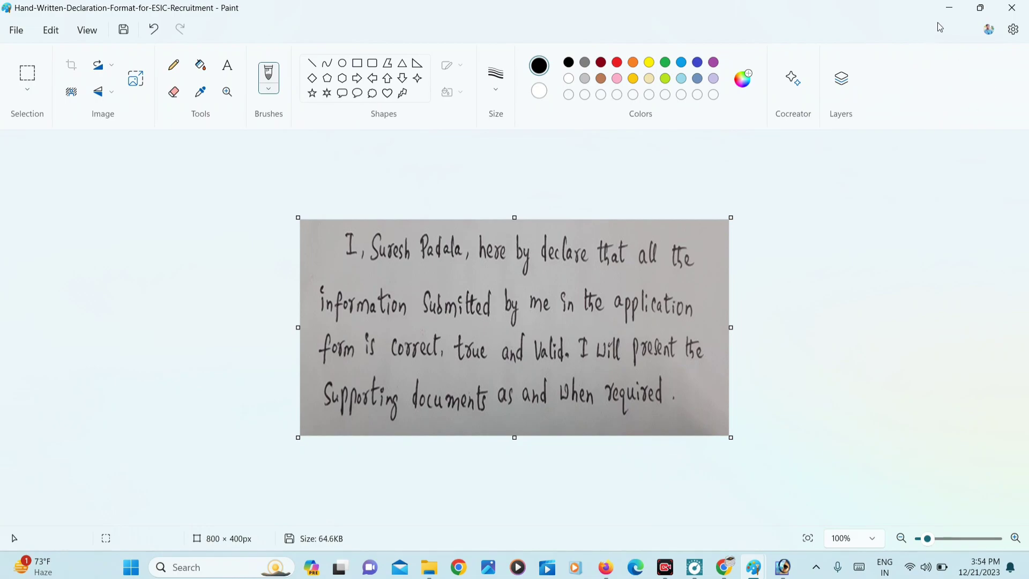
pyautogui.click(949, 7)
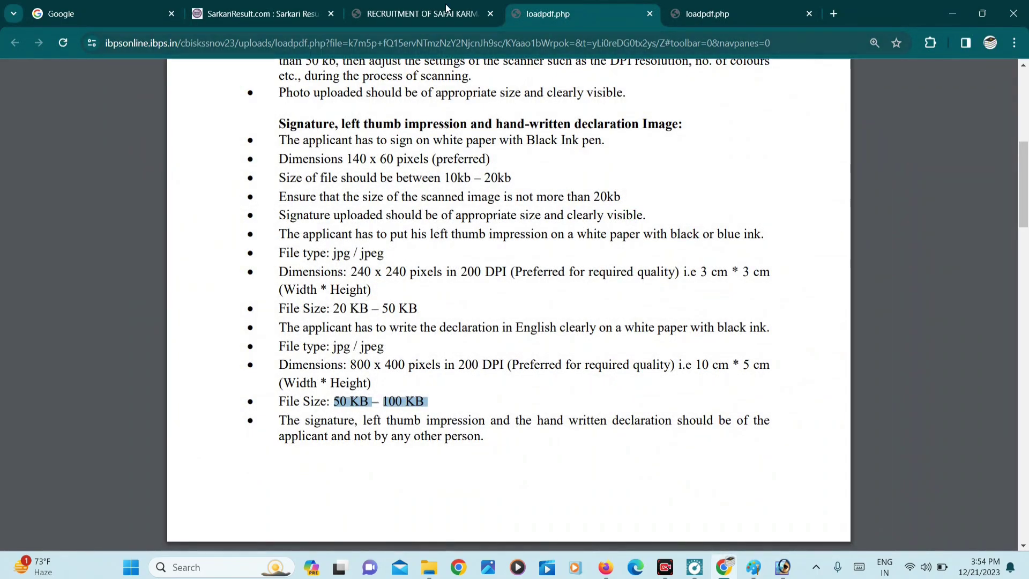
pyautogui.click(421, 13)
pyautogui.click(448, 280)
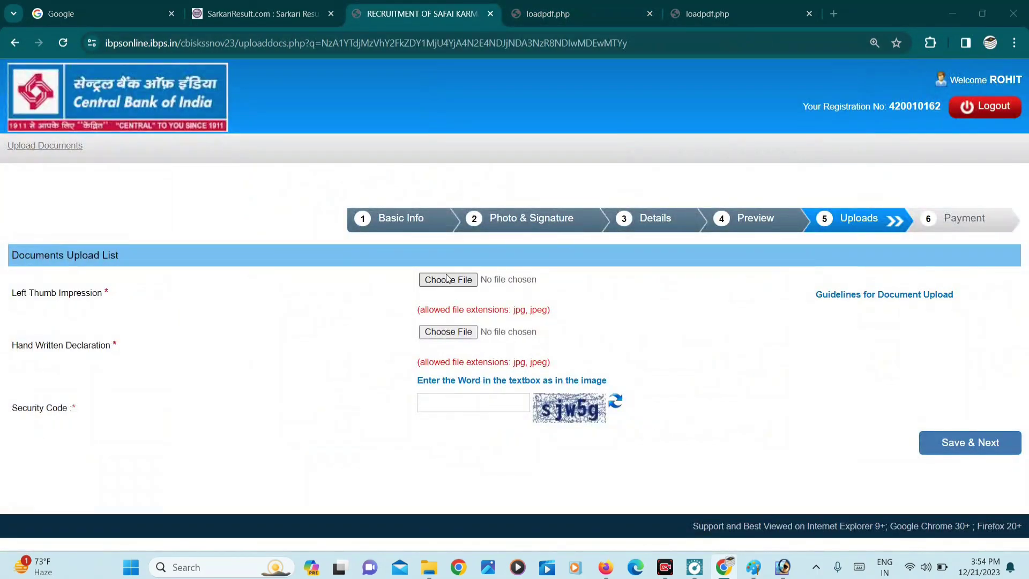
pyautogui.click(307, 157)
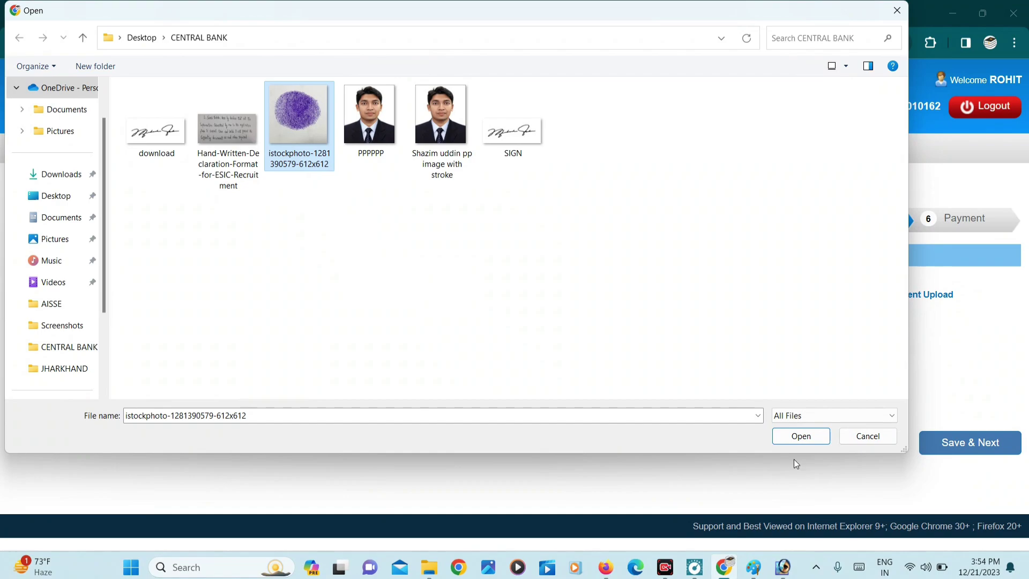
pyautogui.click(806, 436)
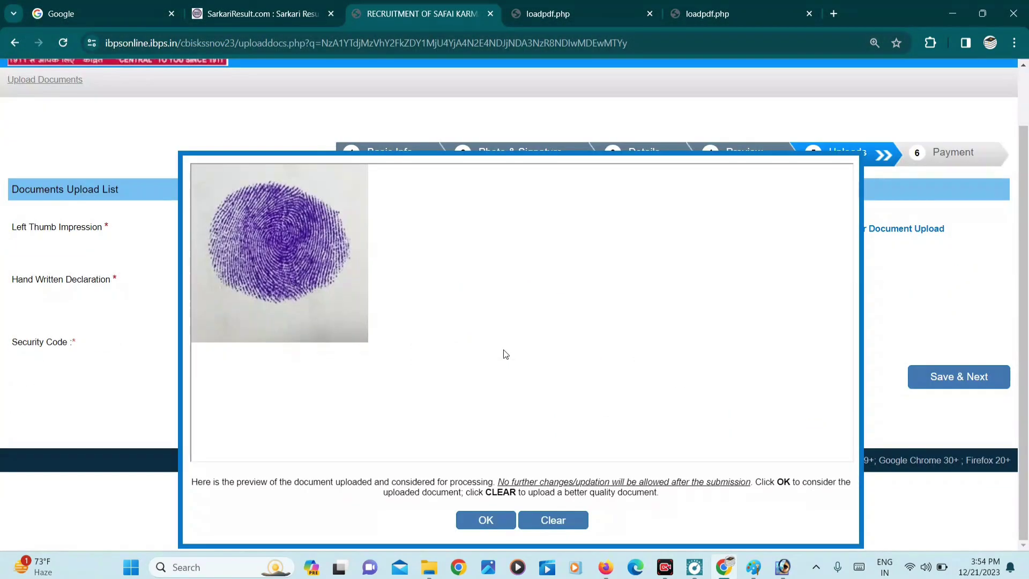
pyautogui.click(485, 520)
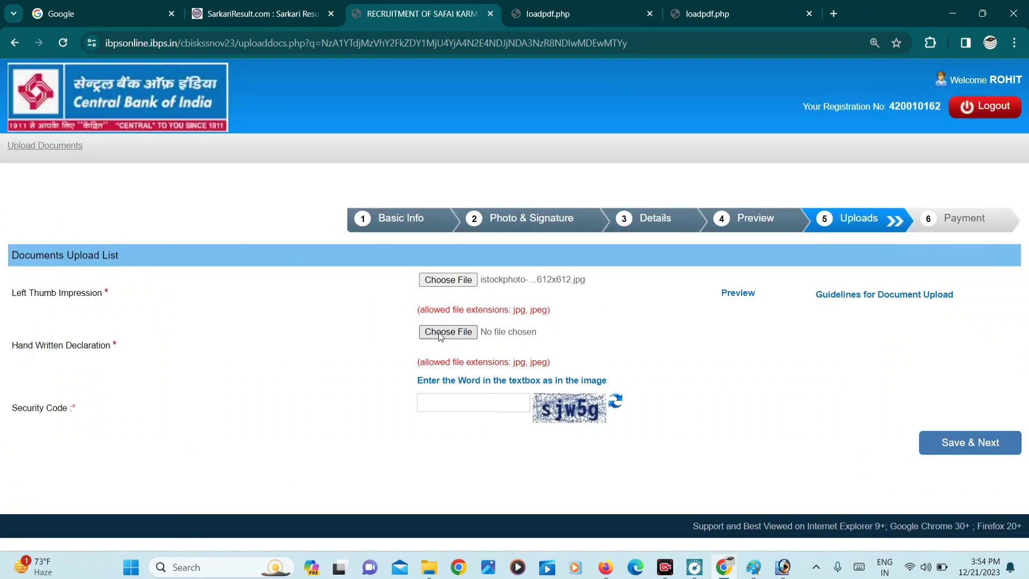
# Upload Hand-Written-Declaration-Format-for-ESIC-Recruitment as the Hand Written Declaration and accept its preview.
pyautogui.click(438, 333)
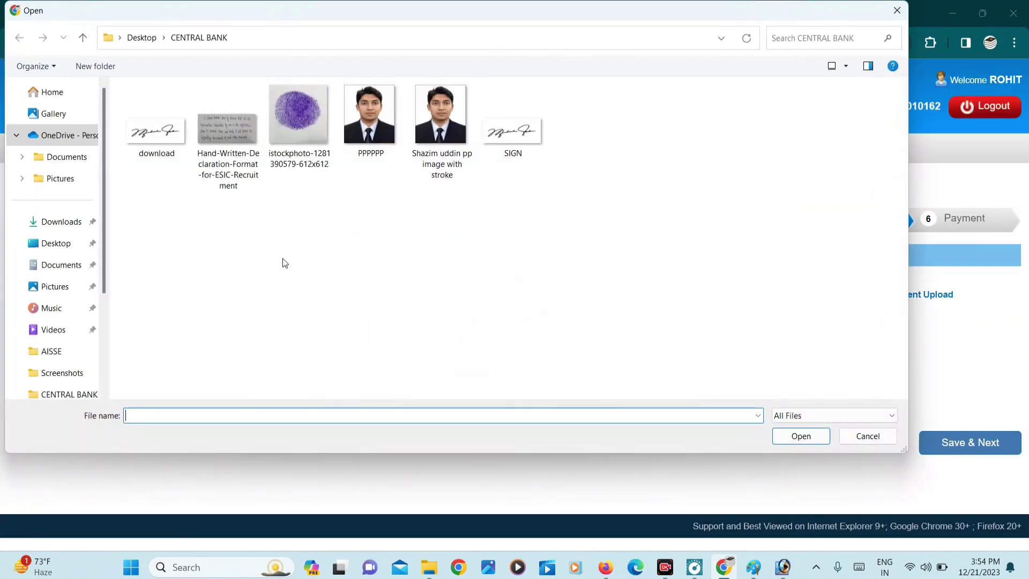
pyautogui.click(223, 146)
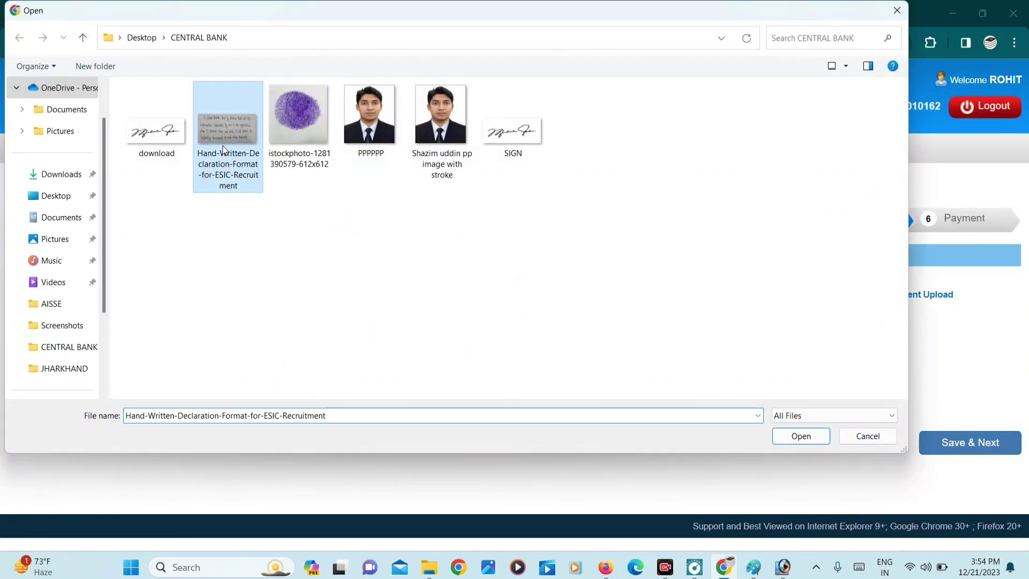
pyautogui.click(804, 437)
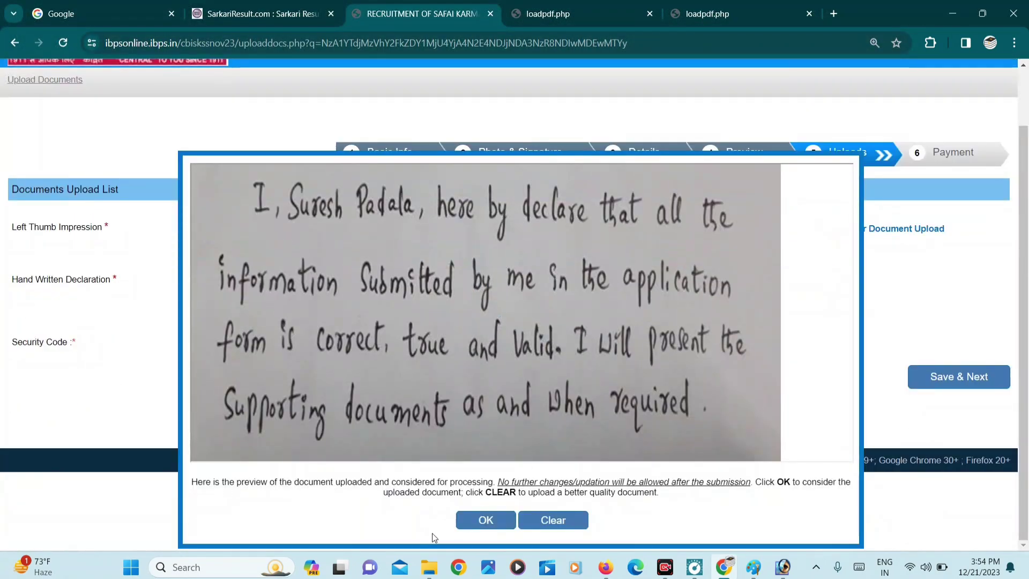
pyautogui.click(482, 521)
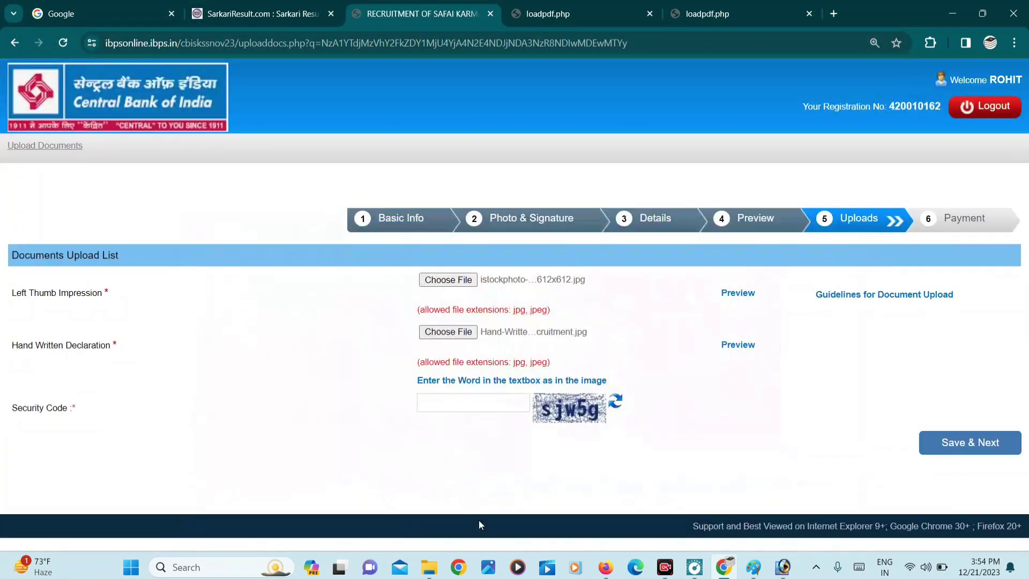